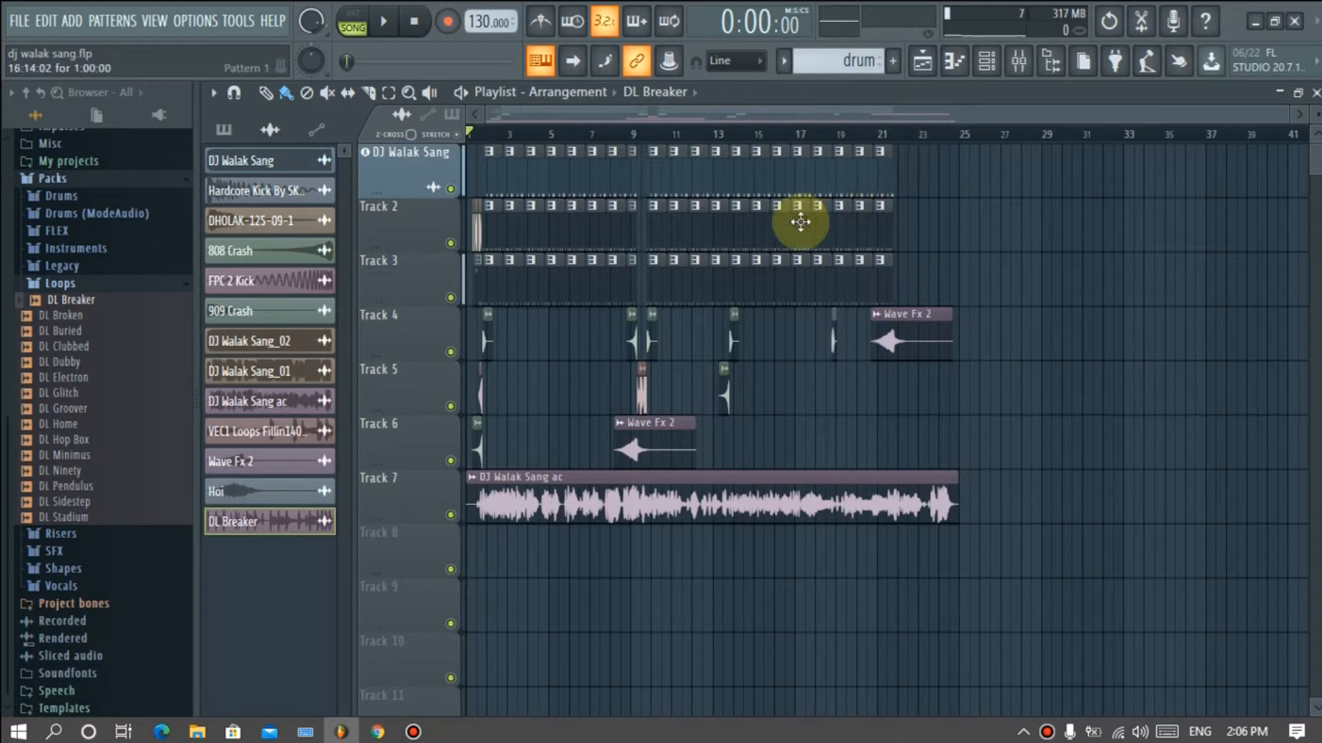
- Play the song in the playlist, sampling the passage around bars 8 to 10, and inspect the clips there
left_click(1019, 60)
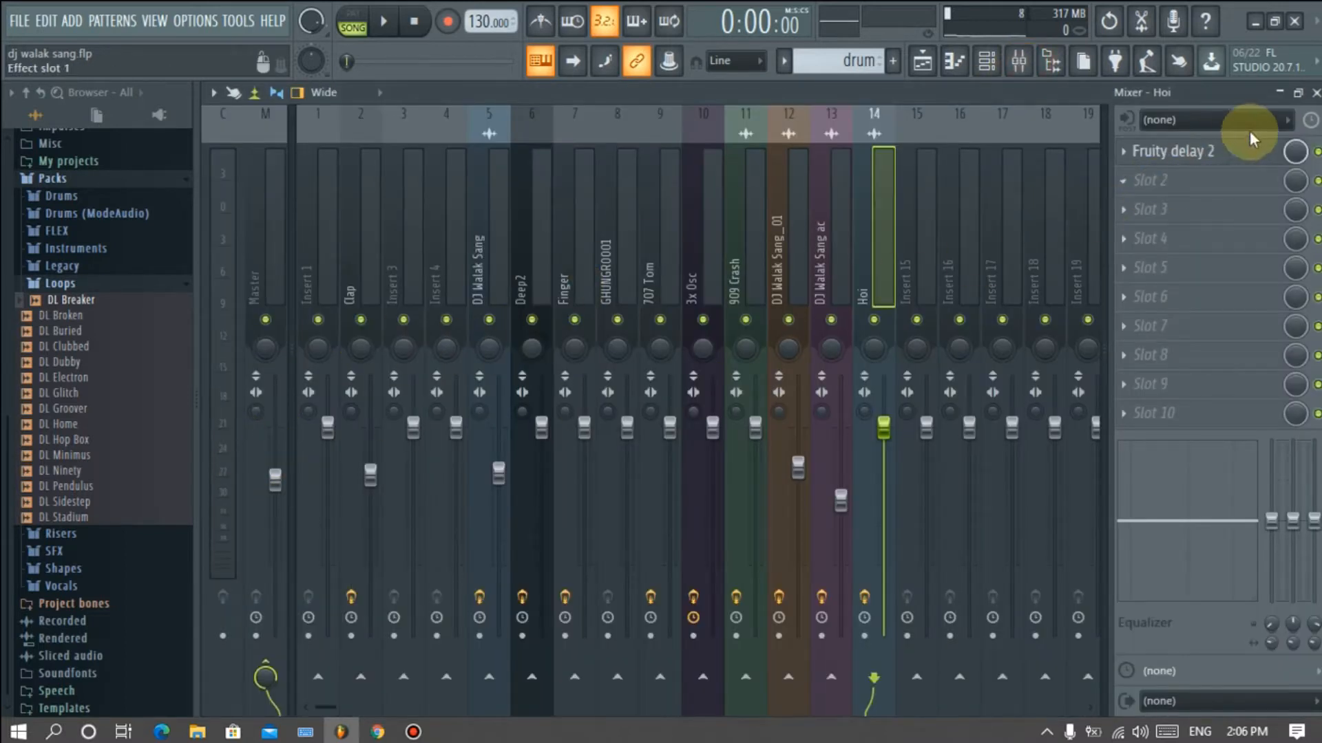
left_click(1315, 92)
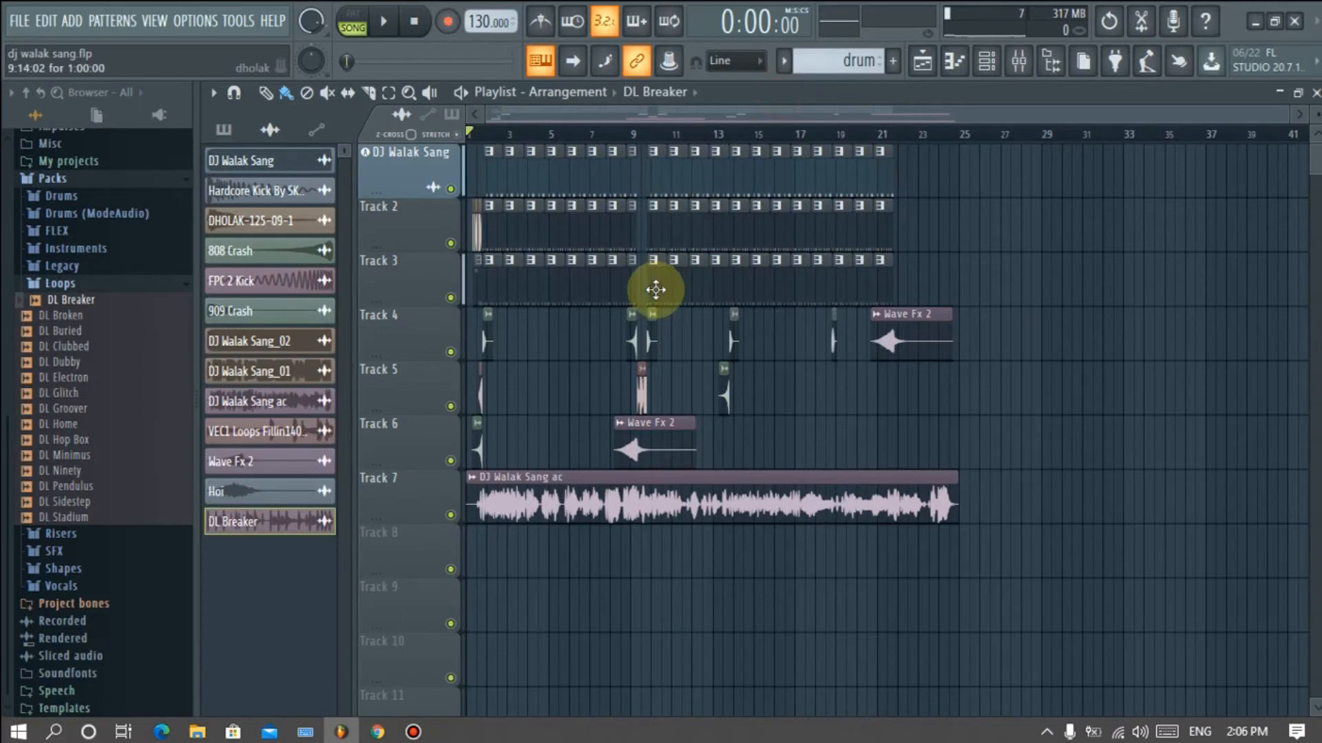
scroll(634, 322, "down", 5)
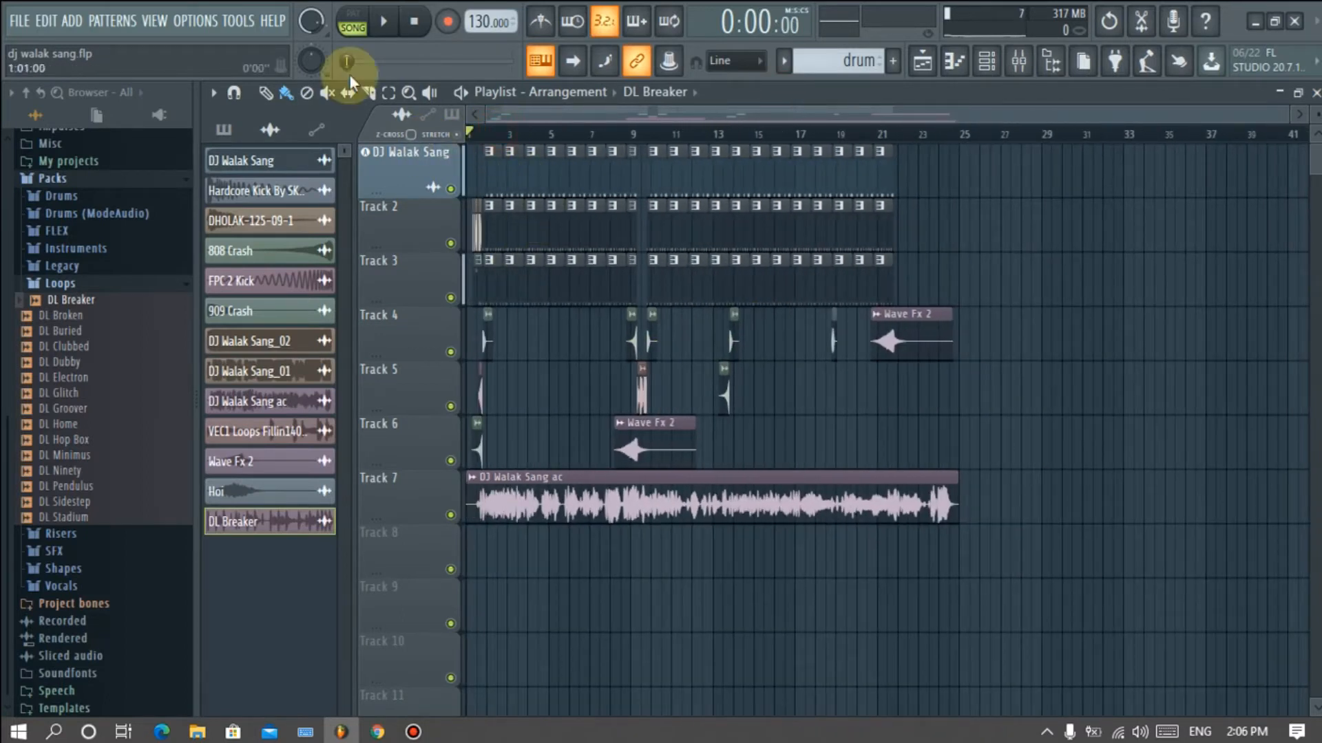
left_click(383, 21)
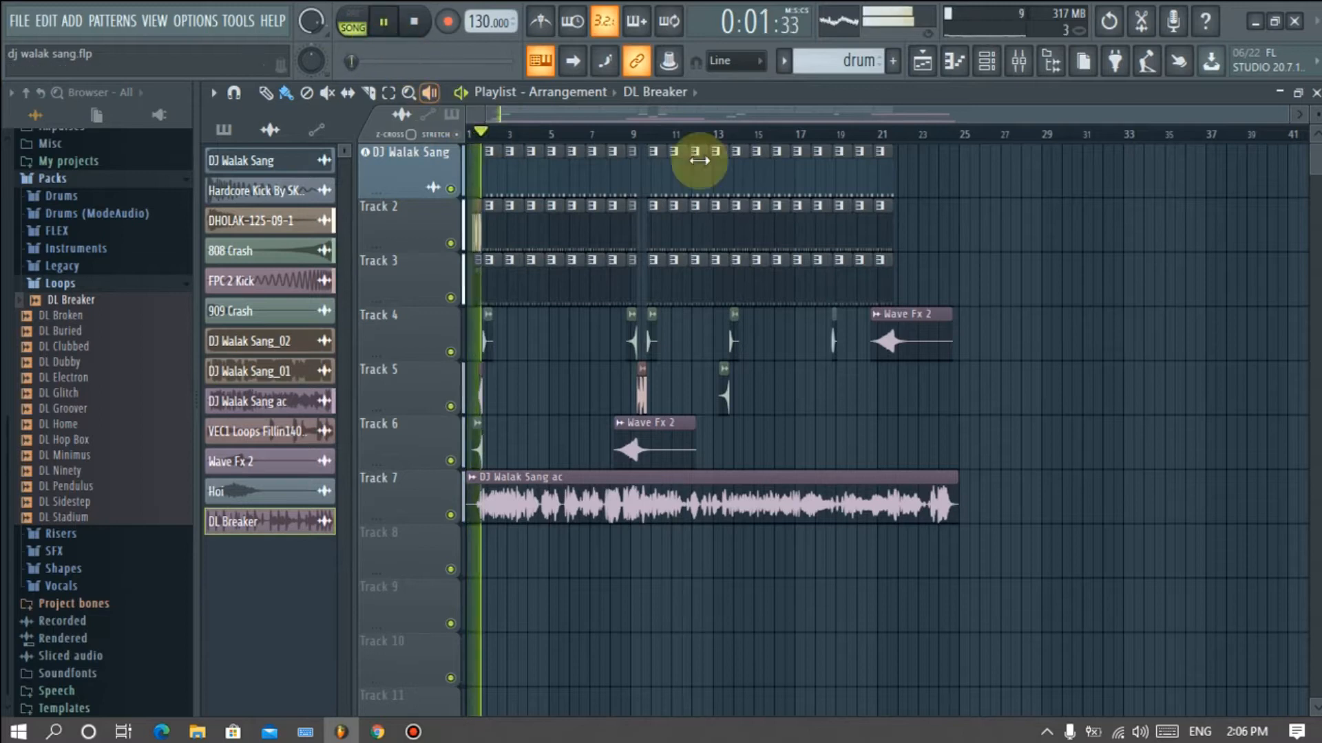
left_click(647, 136)
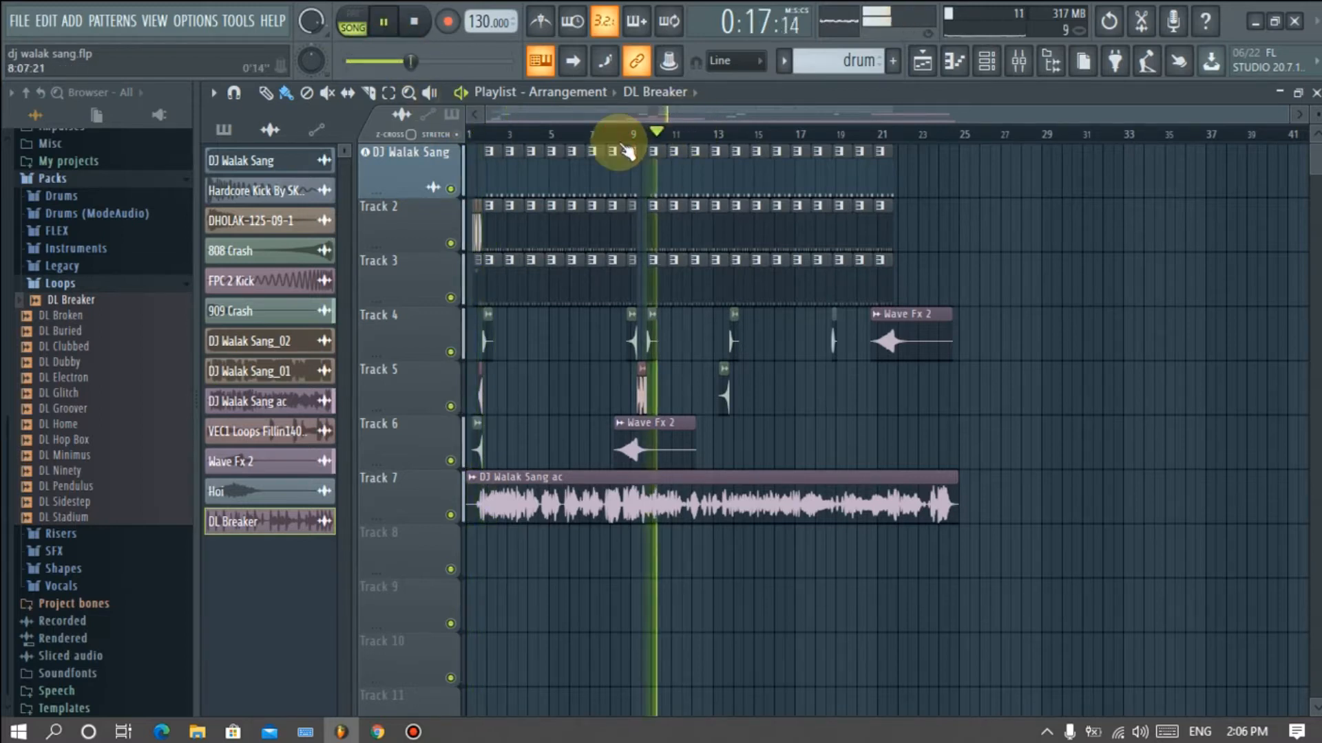
left_click(624, 136)
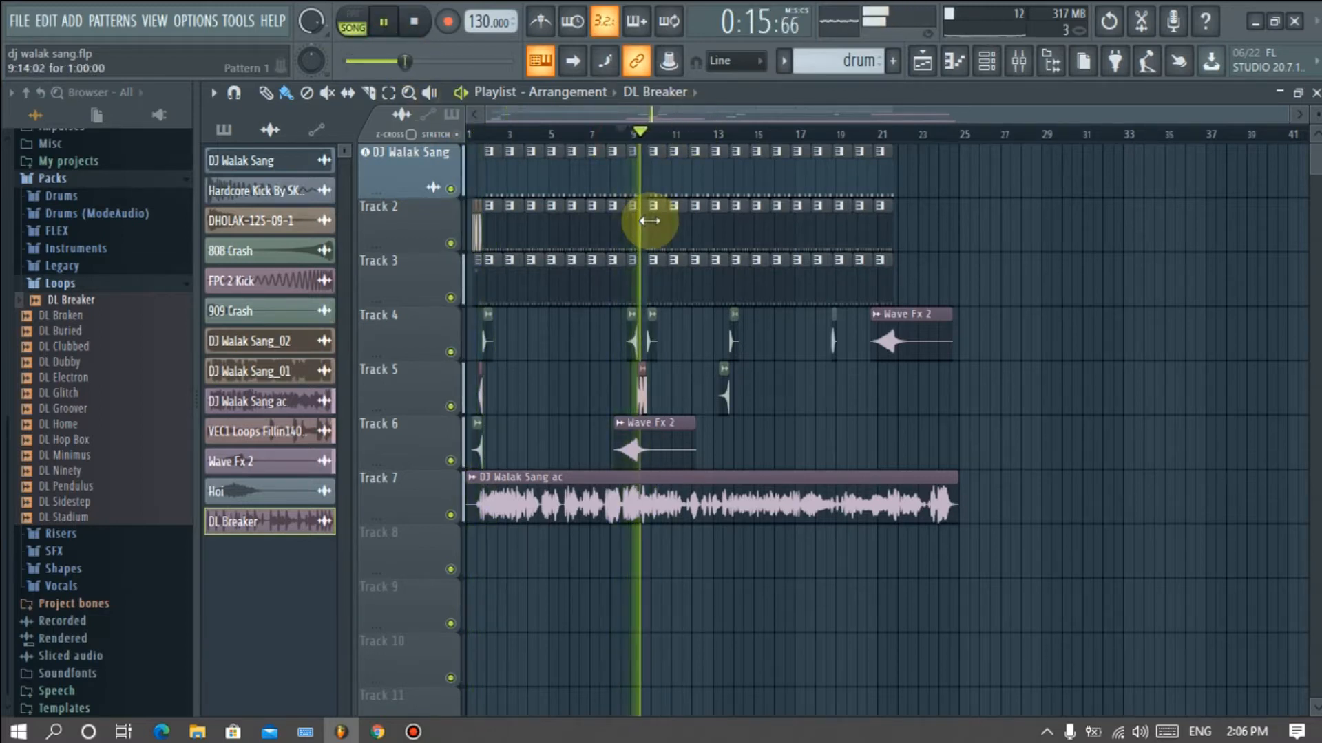
key("space")
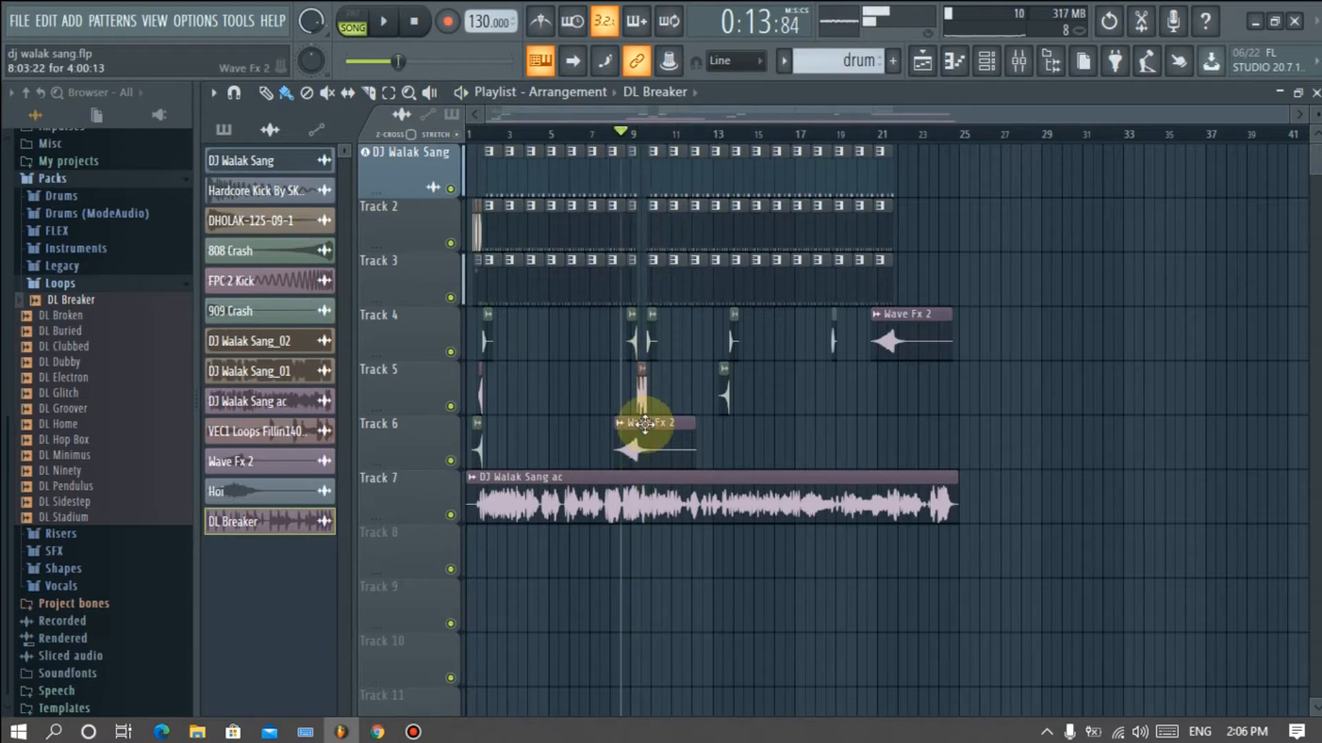
scroll(650, 427, "up", 5)
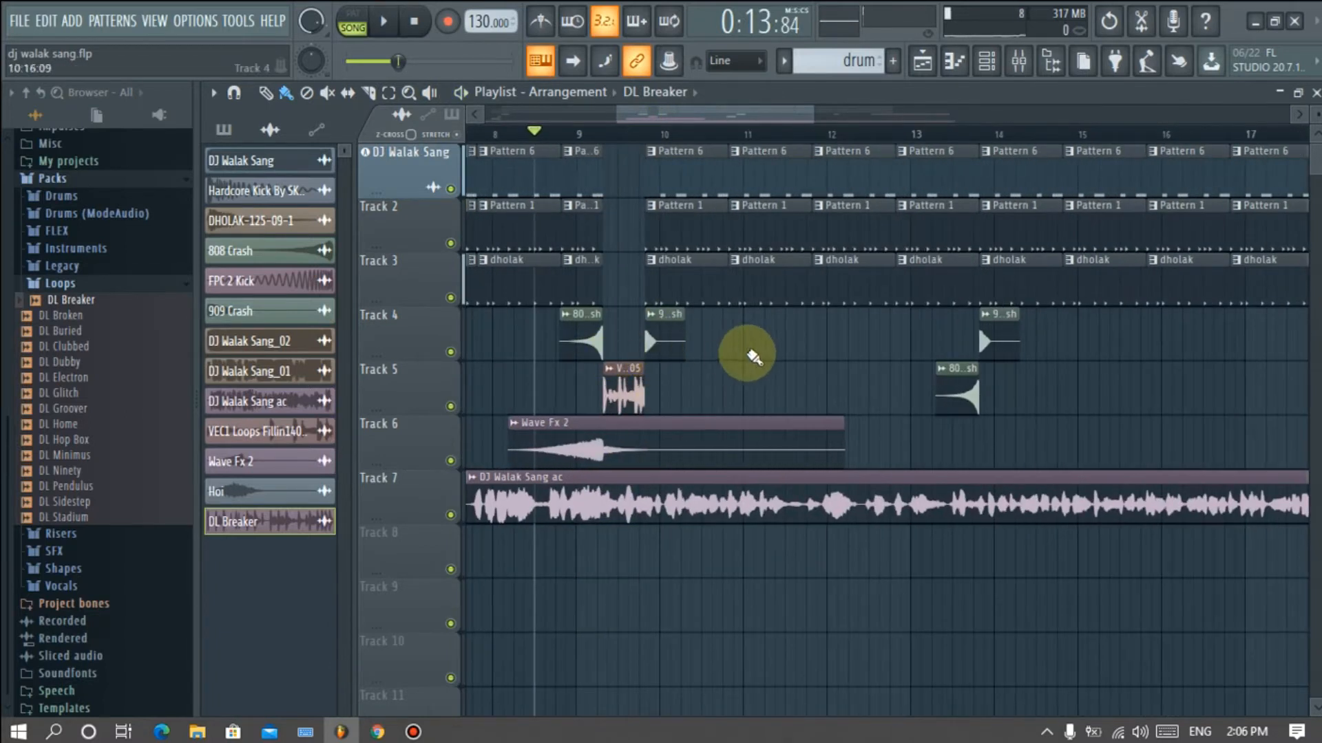
scroll(764, 351, "down", 5)
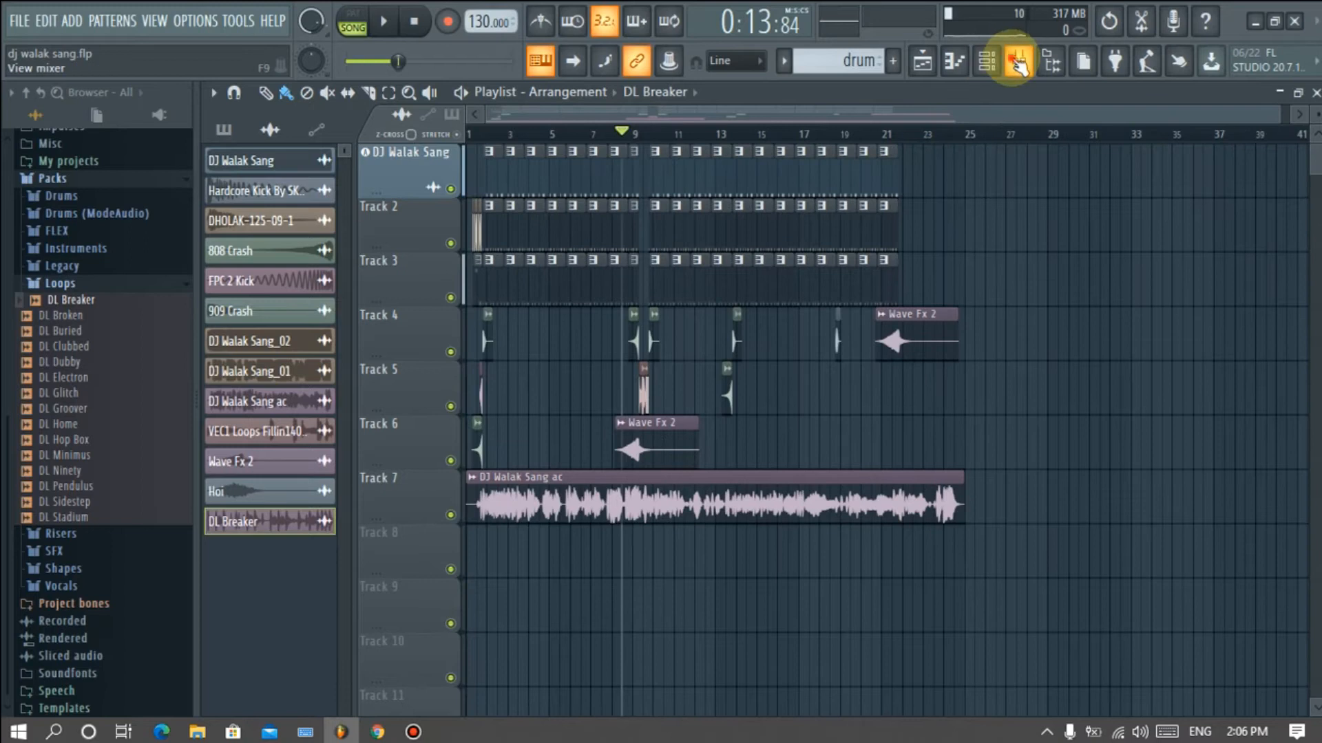
- Try resetting the master track's volume in the mixer and return its fader to 75%
left_click(1017, 64)
left_click(279, 256)
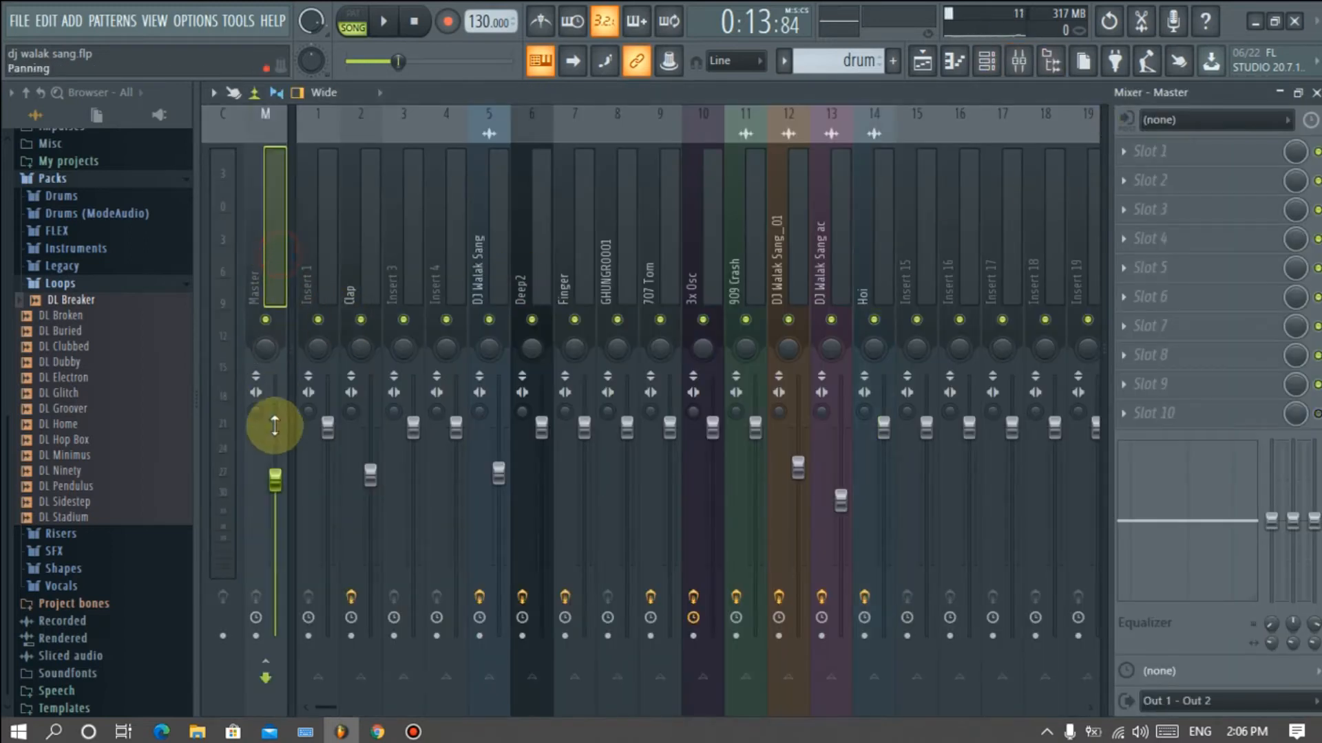
right_click(283, 426)
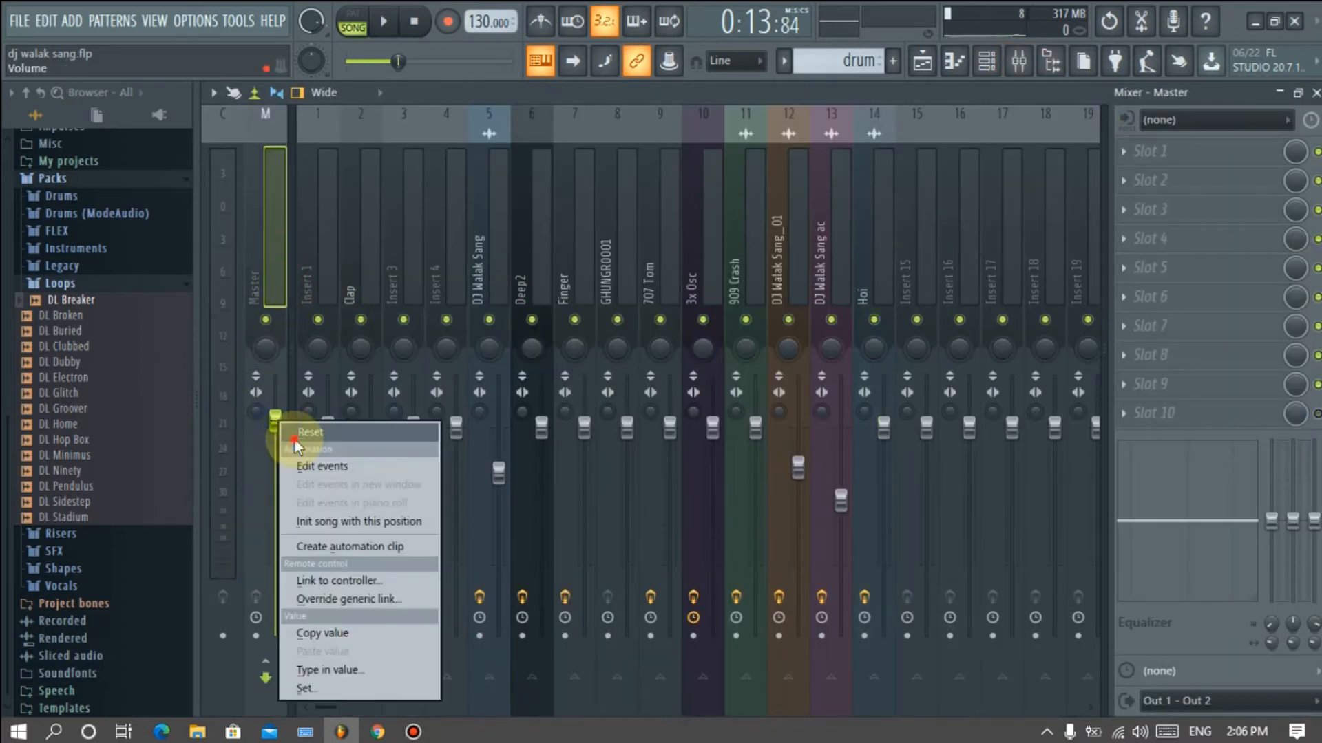
left_click(295, 440)
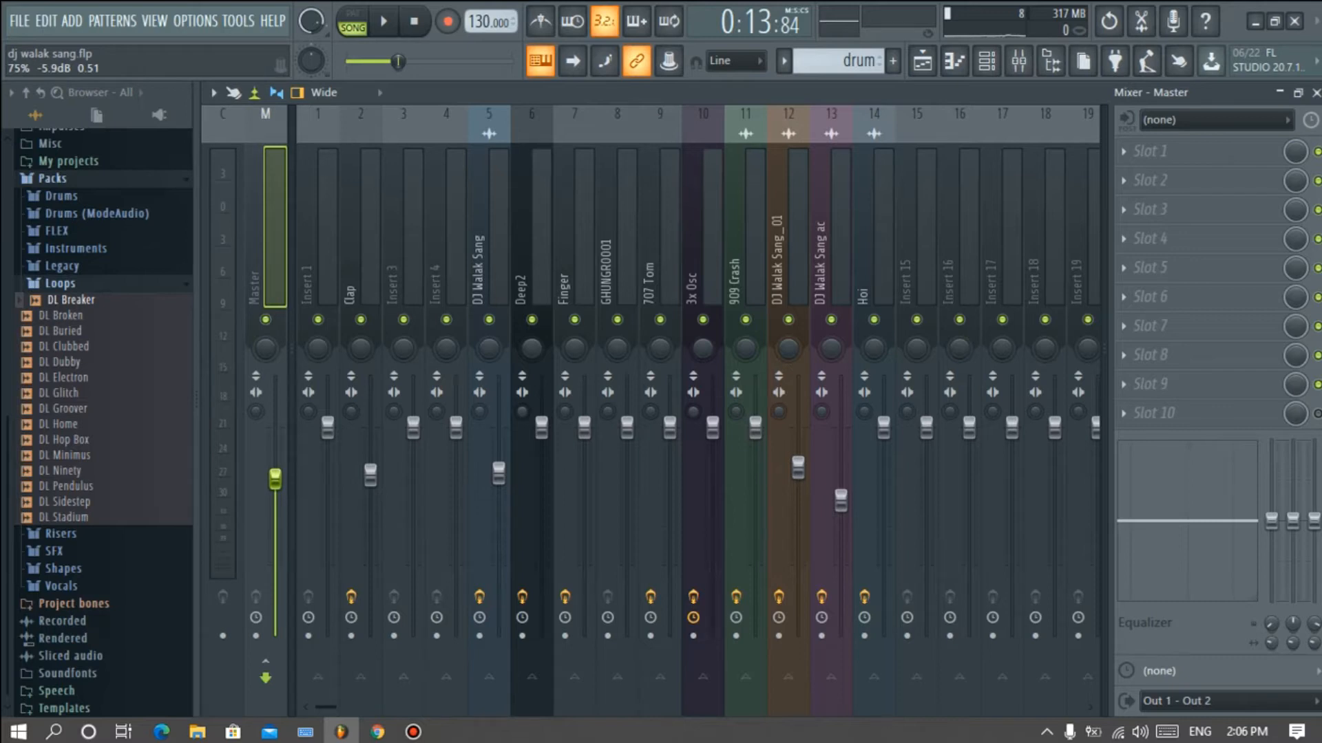
left_click(1315, 94)
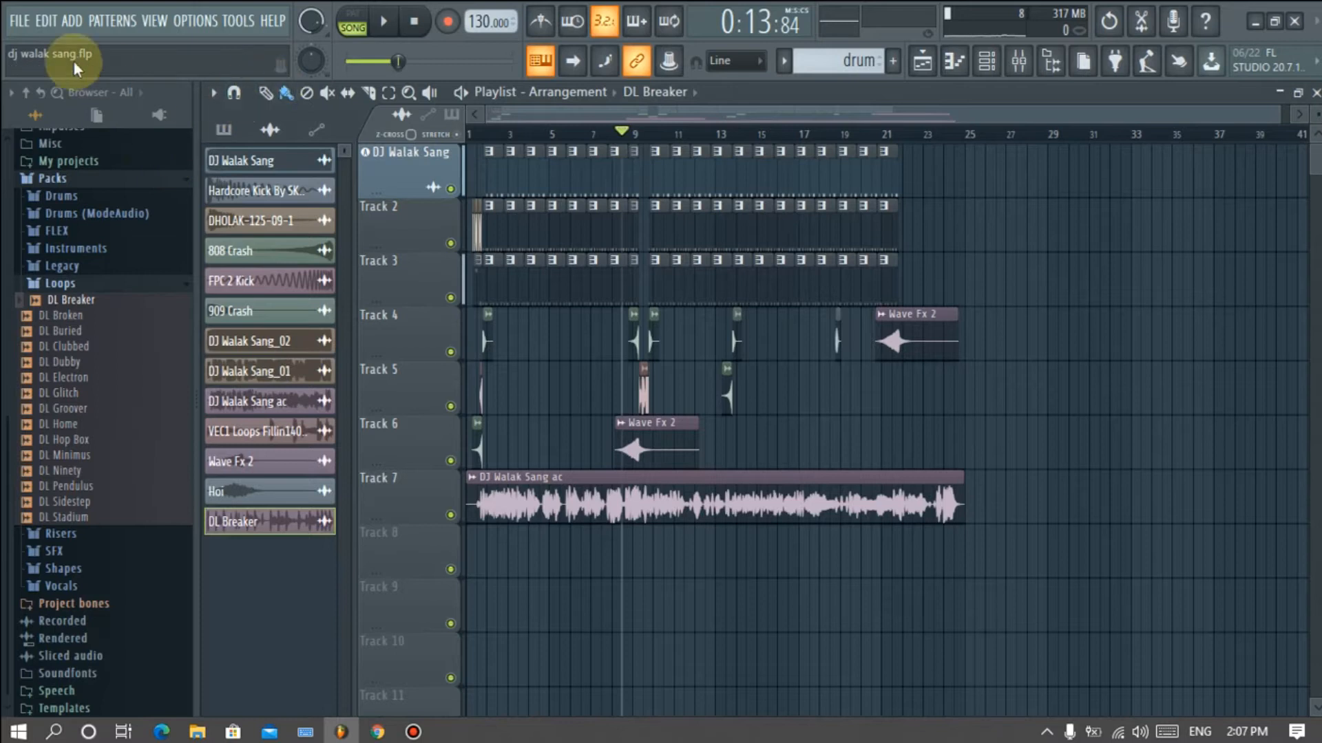
- Export the song as a wave file named dj walak sang.wav in the FL Project folder and start the render
left_click(21, 27)
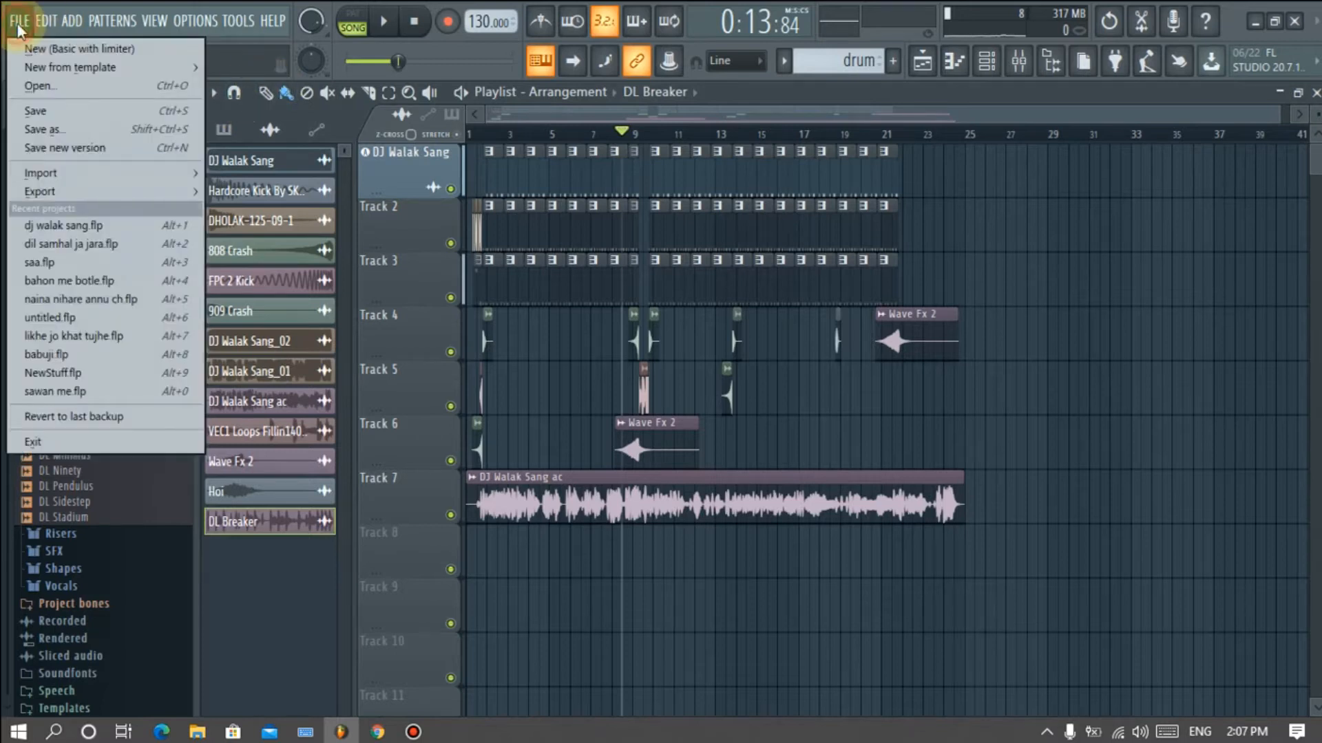
left_click(64, 183)
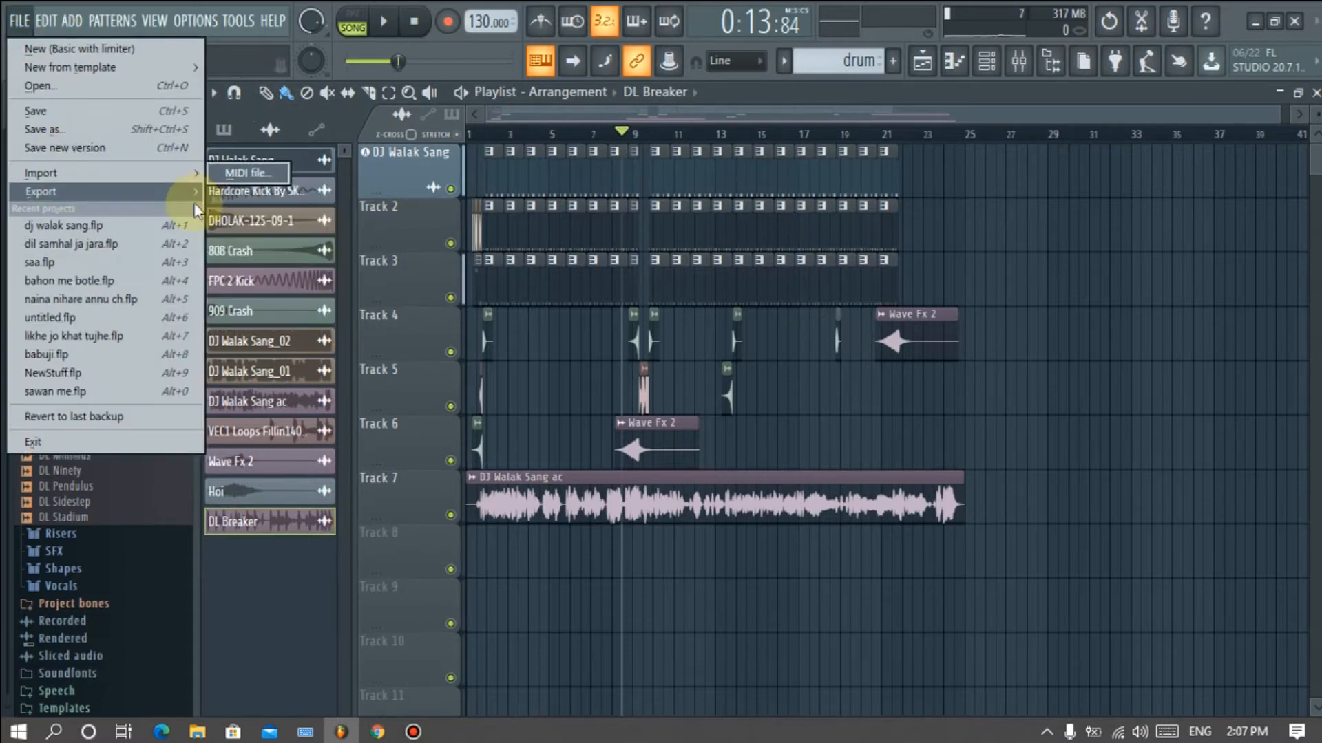
left_click(230, 210)
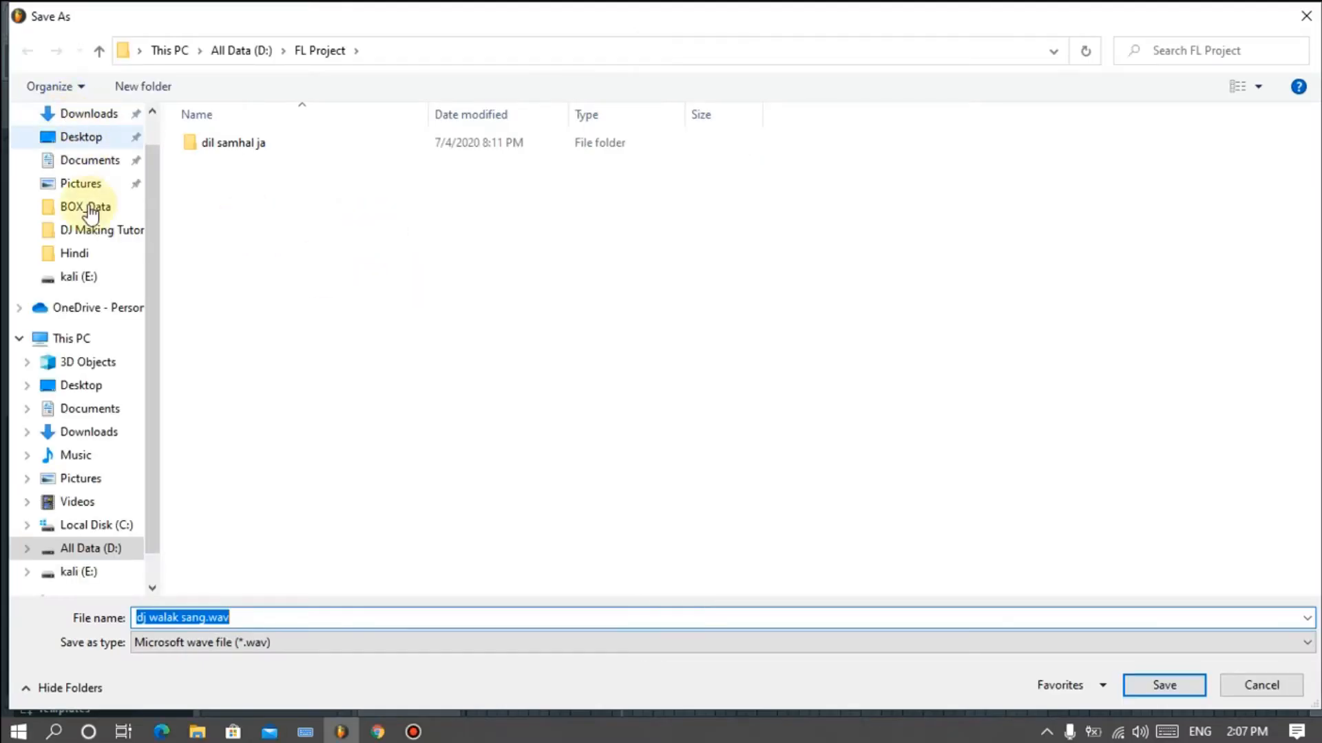
left_click(356, 51)
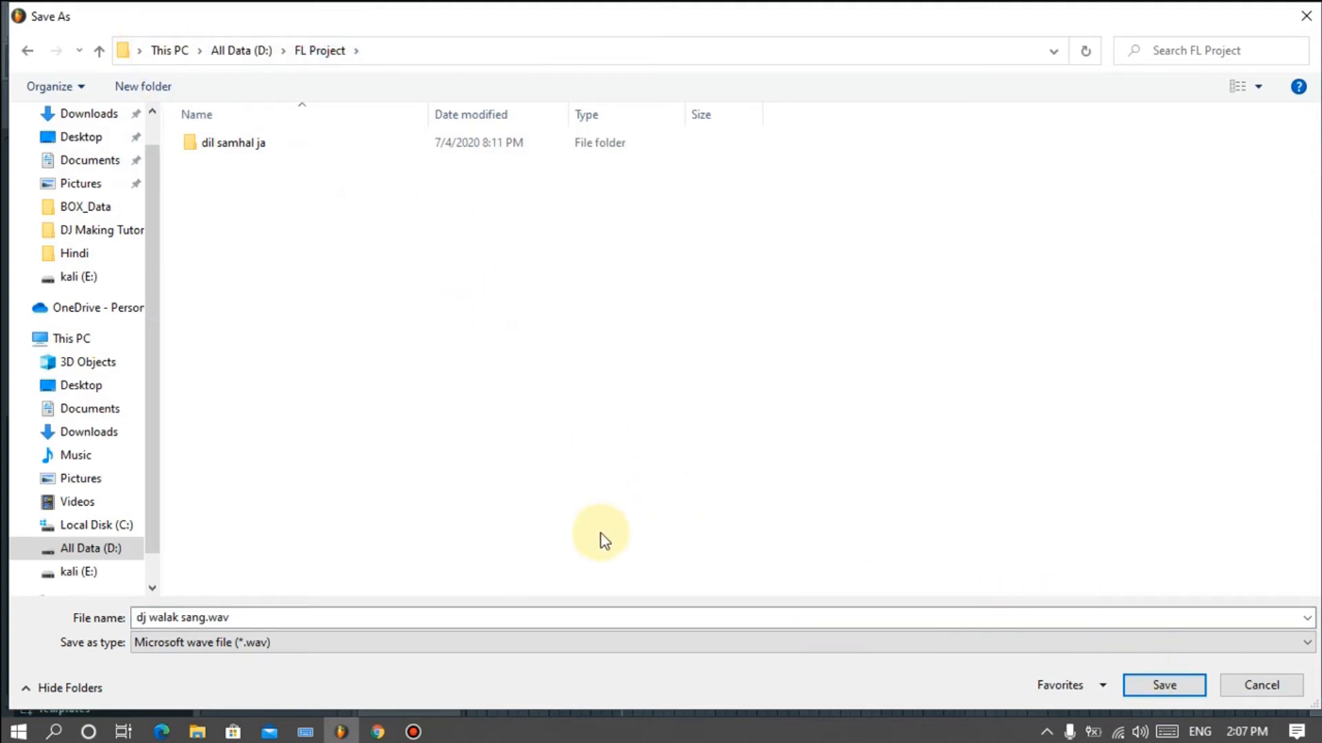
left_click(1174, 687)
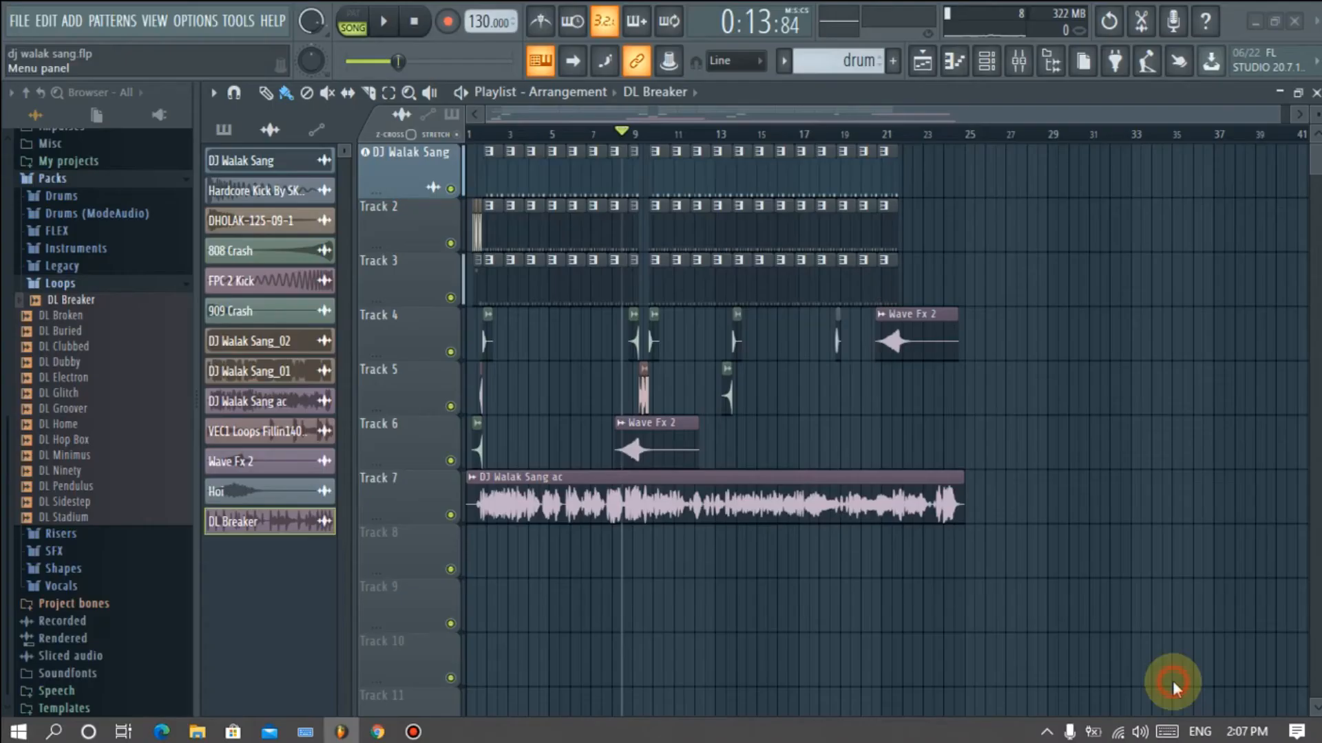
left_click(807, 622)
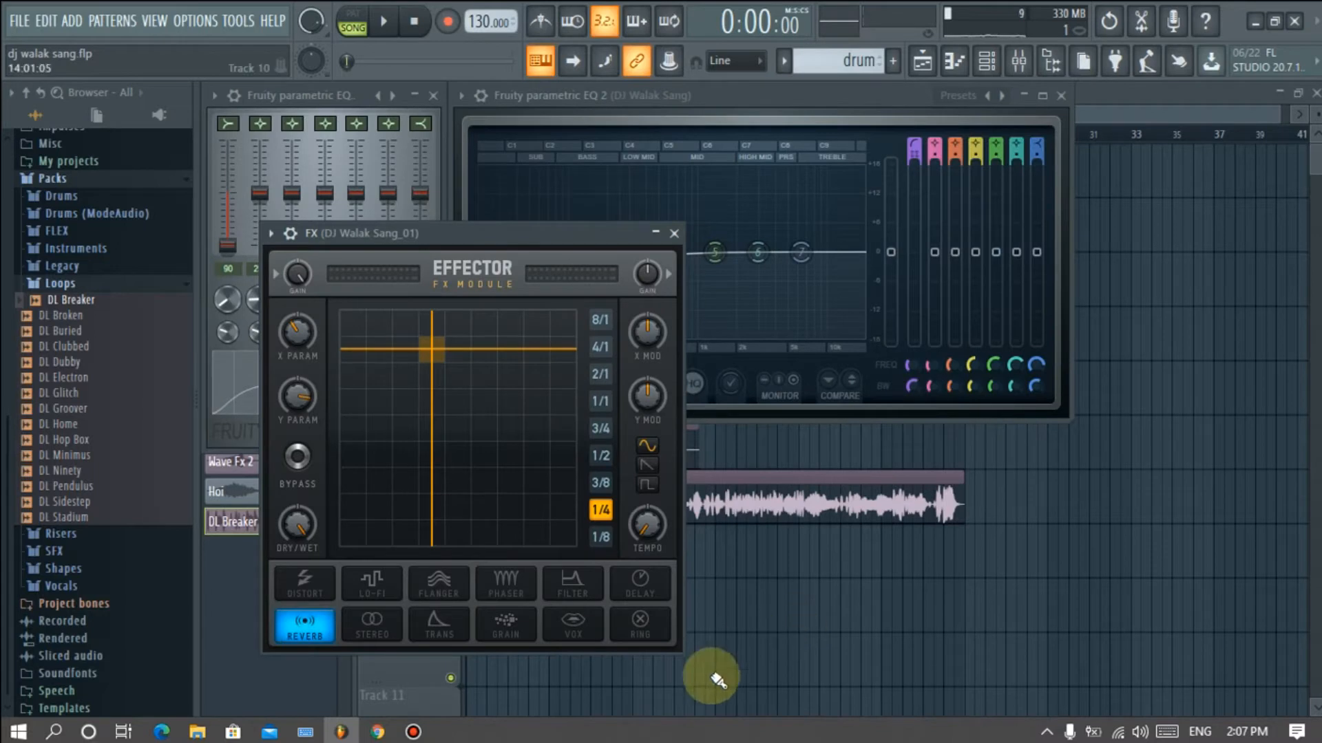
left_click(17, 22)
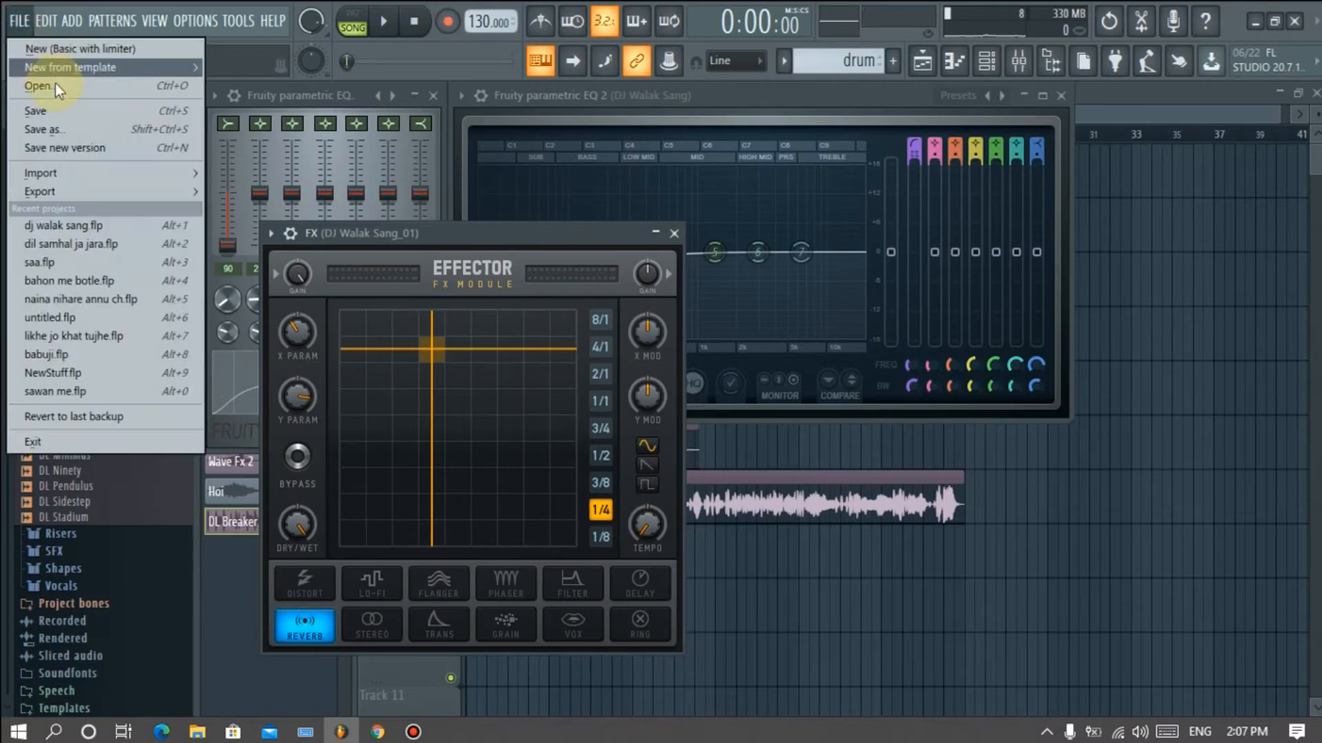
left_click(123, 49)
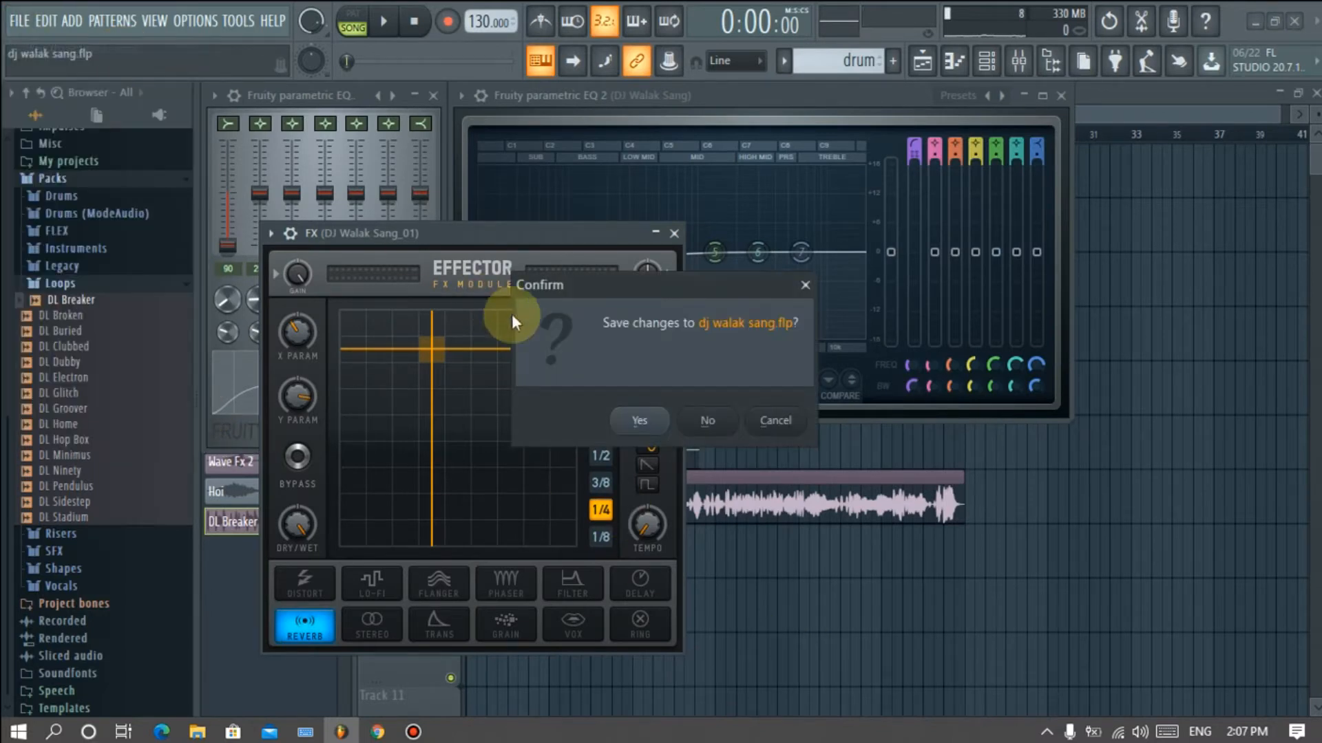
left_click(786, 421)
- Start a new empty project from a template without saving changes to dj walak sang.flp
left_click(19, 21)
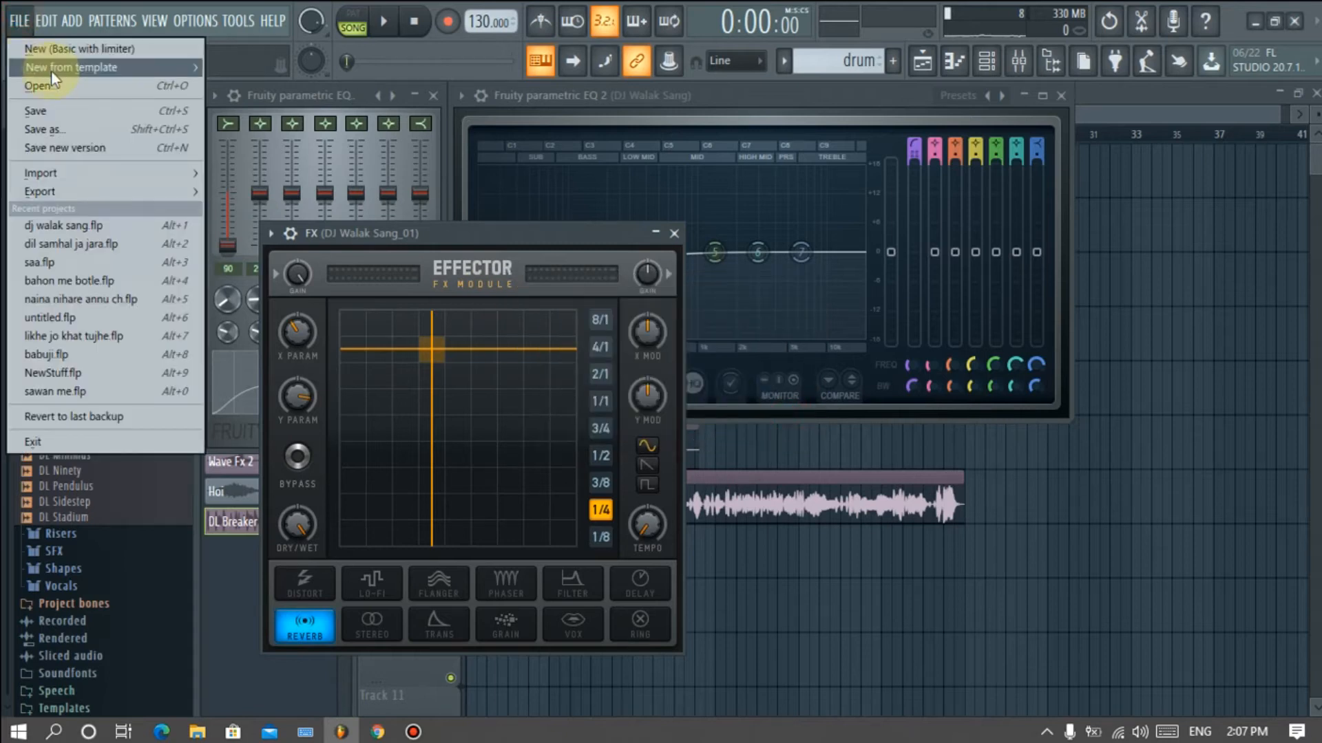
mouse_move(51, 70)
left_click(796, 104)
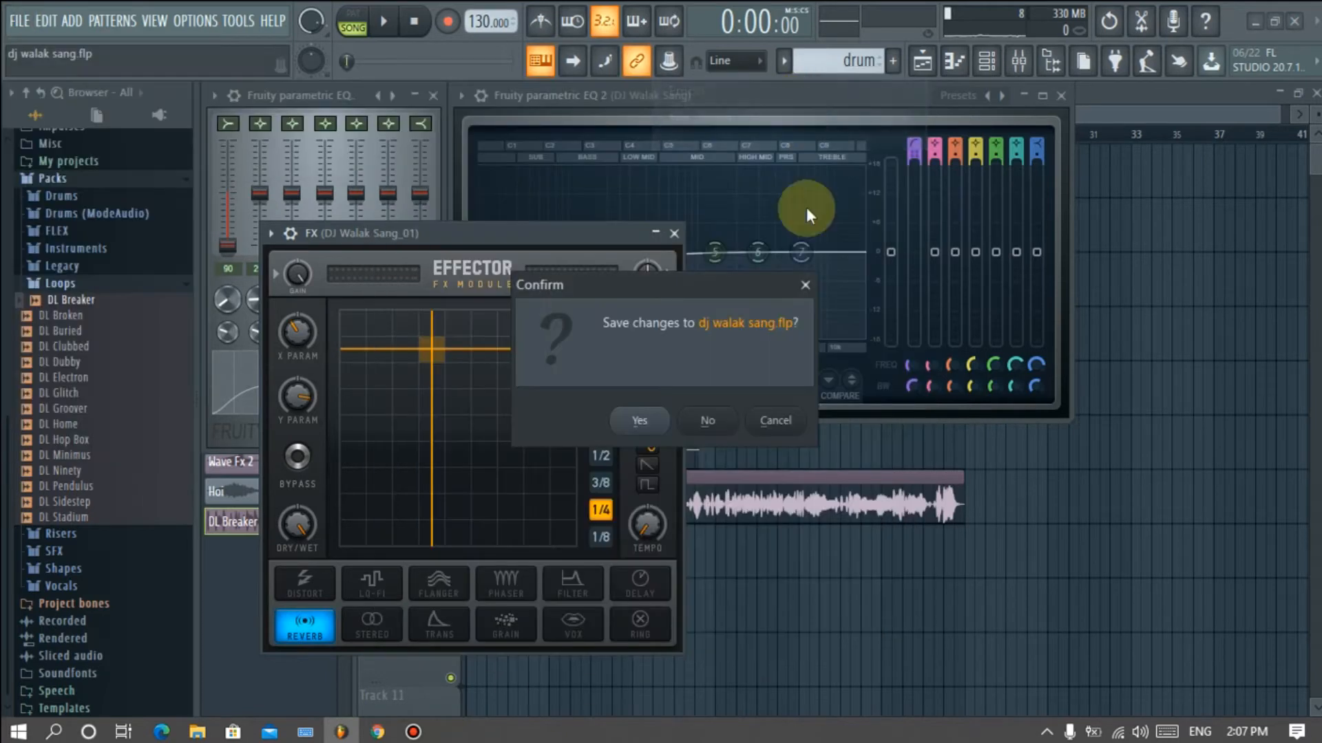
left_click(708, 421)
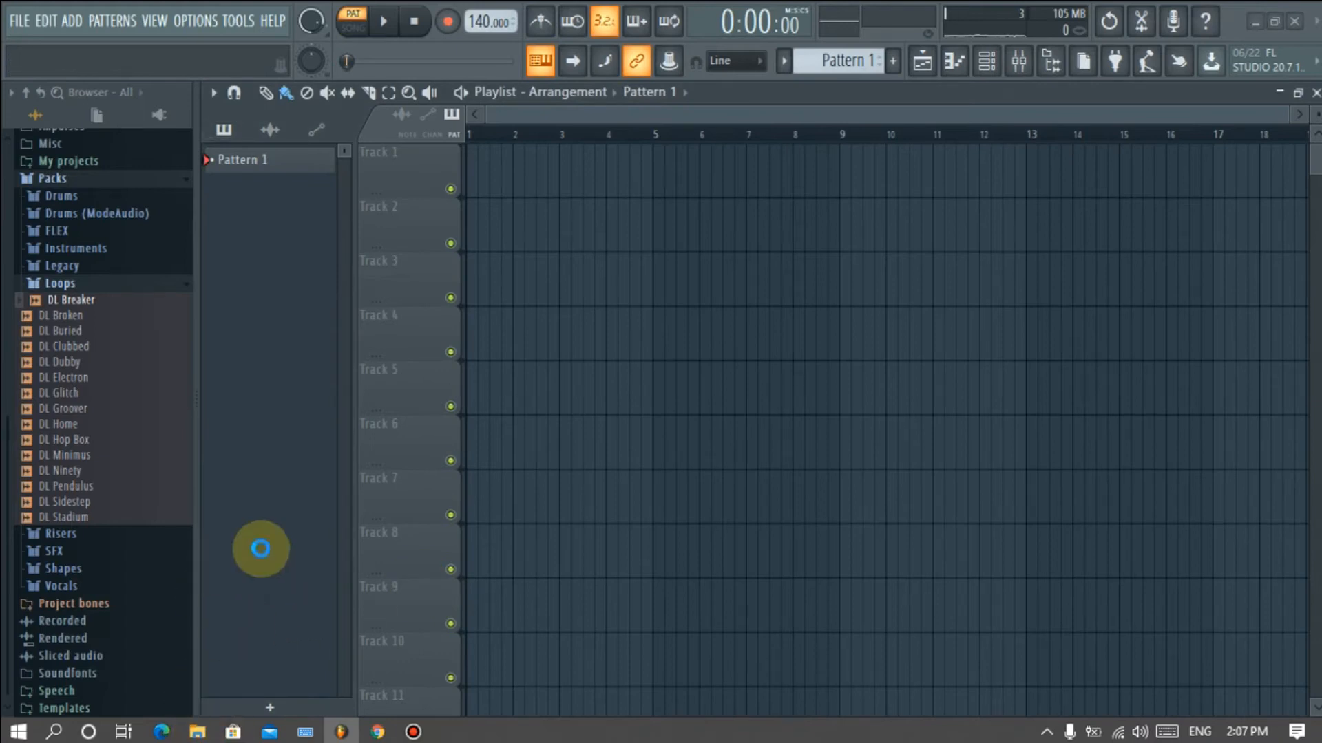
- Bring dj walak sang.wav from File Explorer's recent files into the FL Studio playlist, at the start of Track 1
key("super+e")
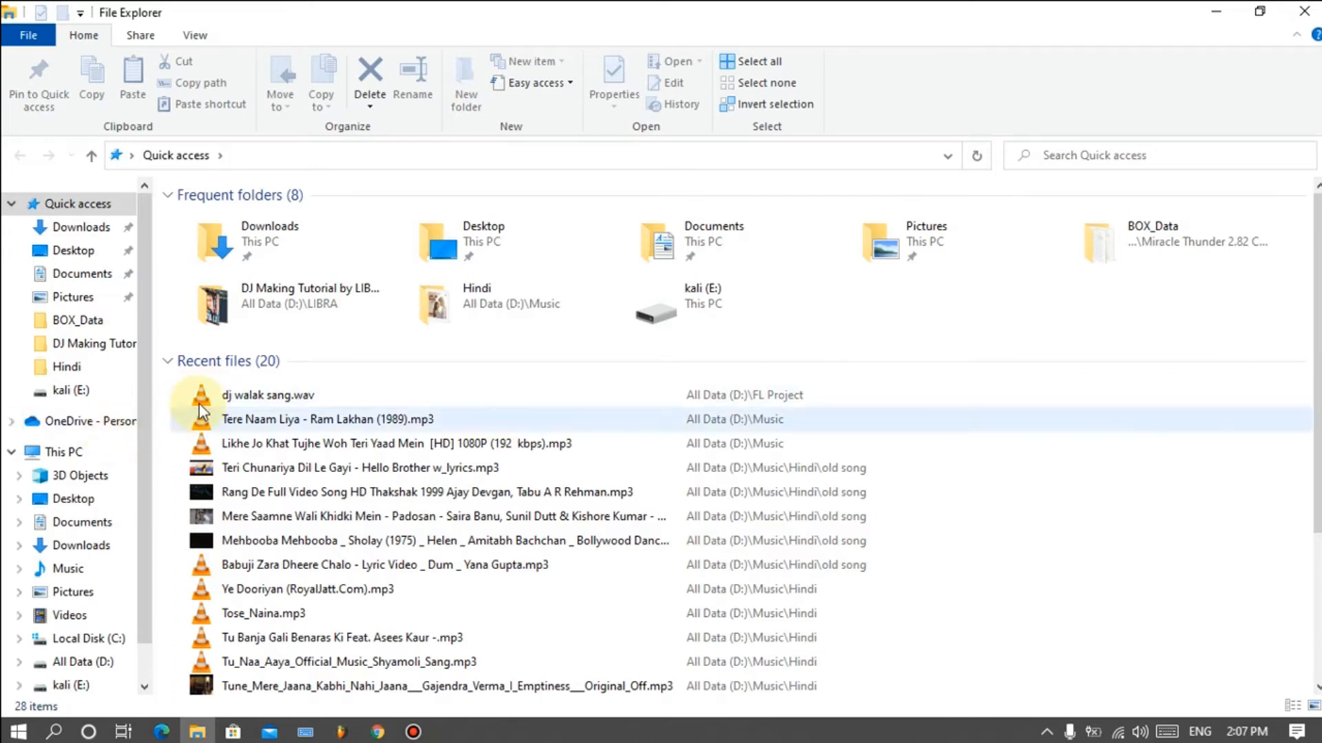
left_click_drag(199, 403, 367, 215)
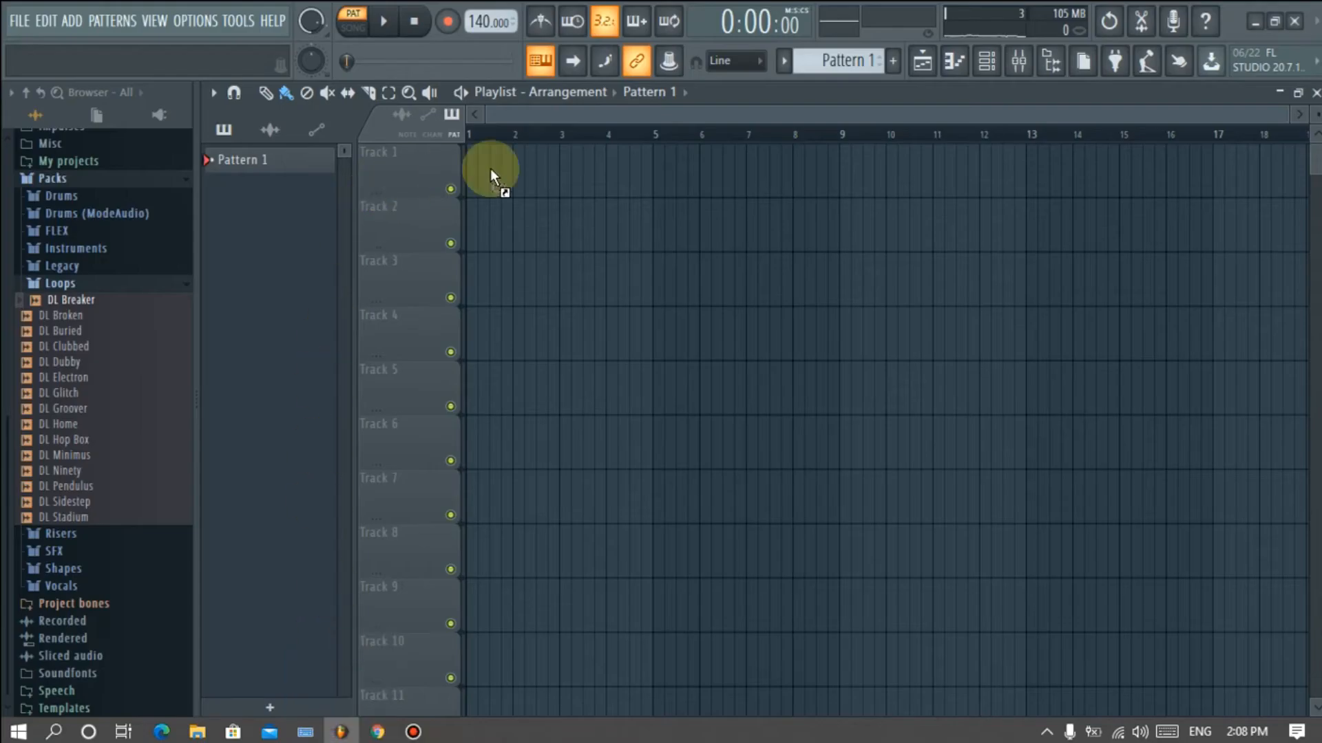
mouse_move(502, 178)
left_mouse_down()
mouse_move(560, 177)
mouse_move(487, 185)
left_mouse_up()
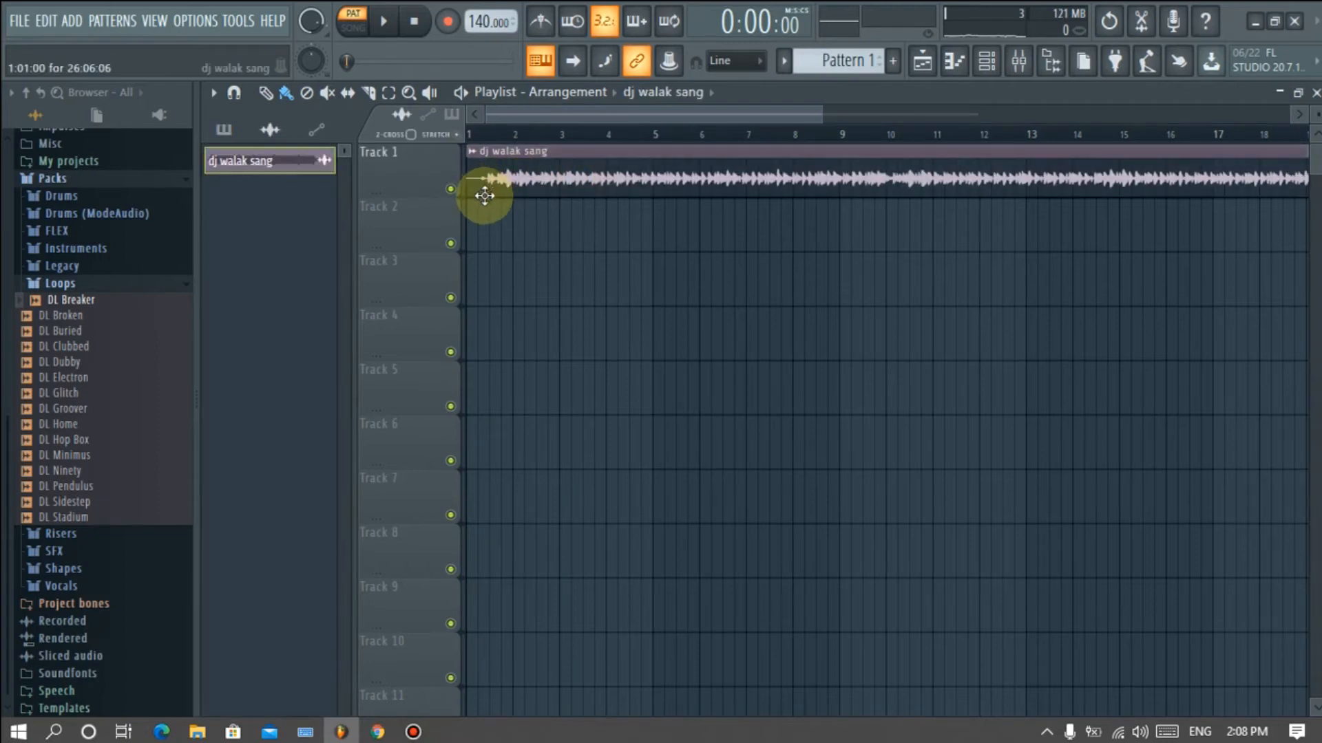
- Switch playback to song mode and play the beginning of the imported dj walak sang clip
scroll(577, 270, "down", 3, "ctrl")
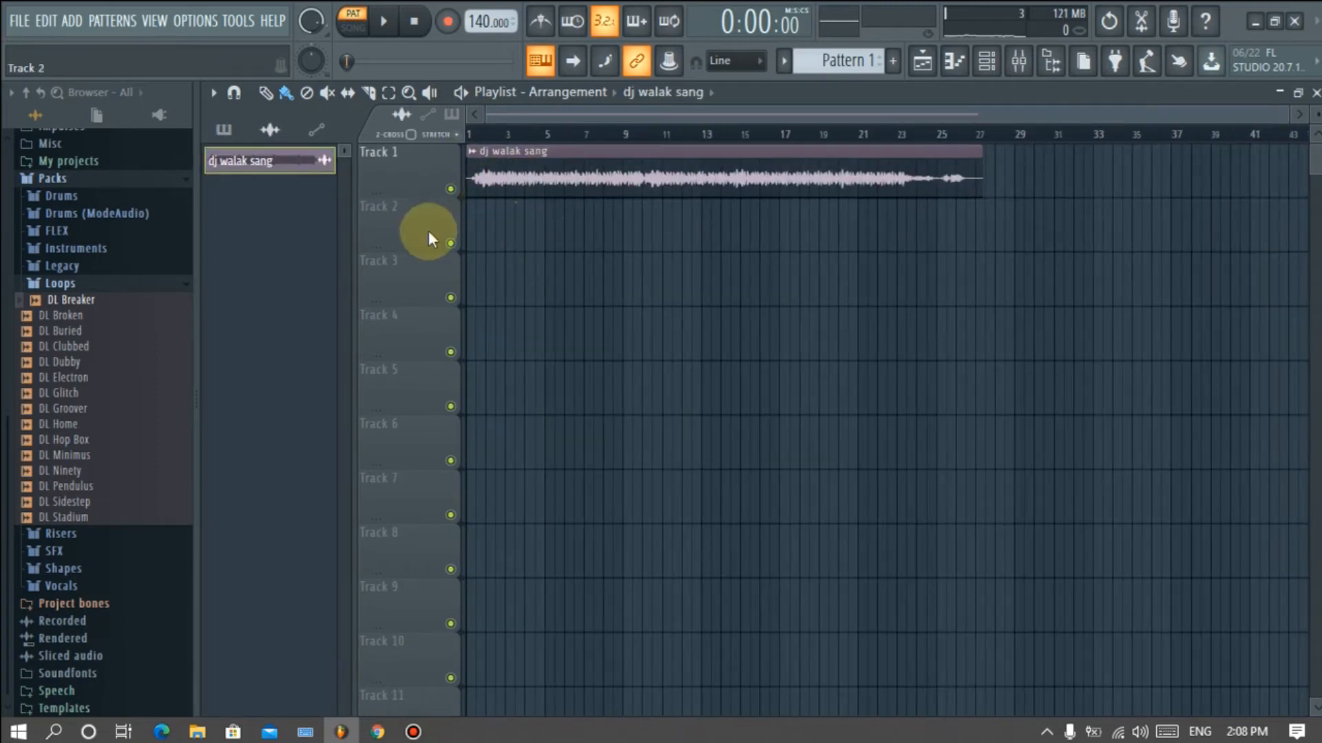
scroll(474, 207, "up", 4, "ctrl")
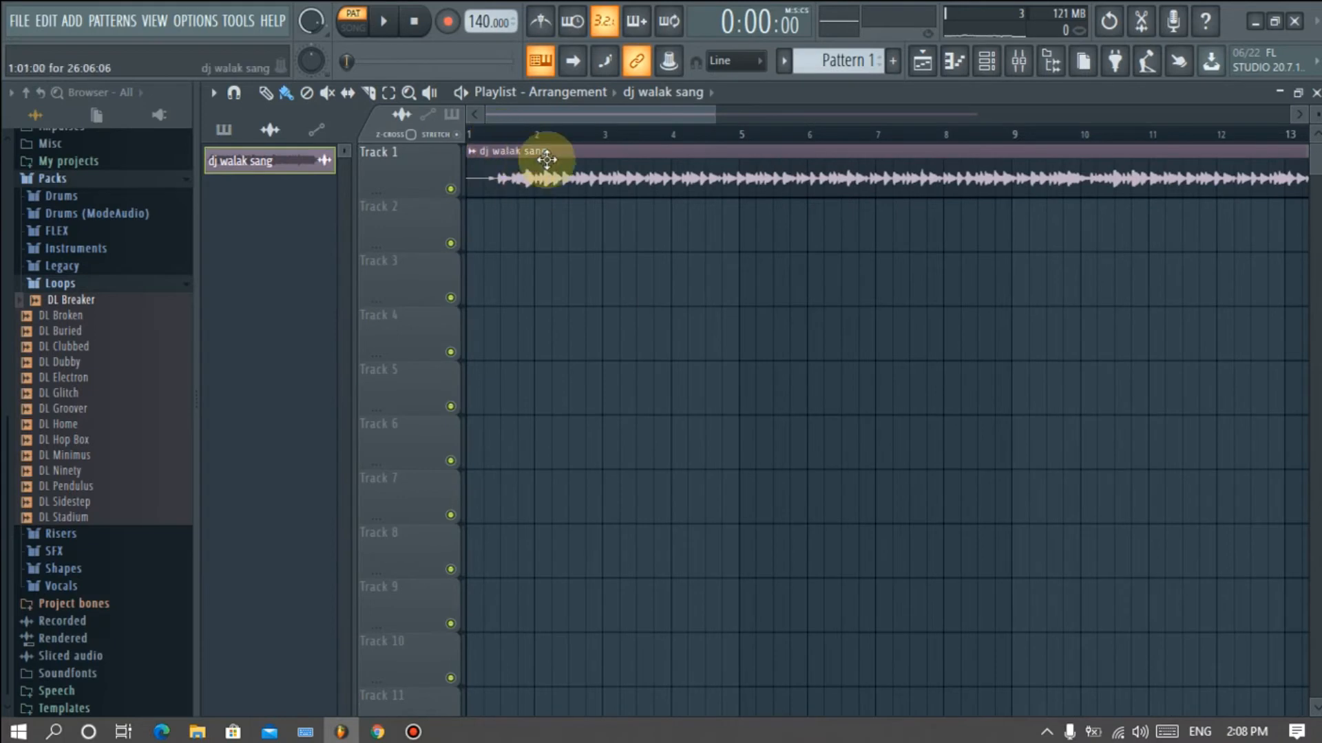
left_click(351, 27)
key("space")
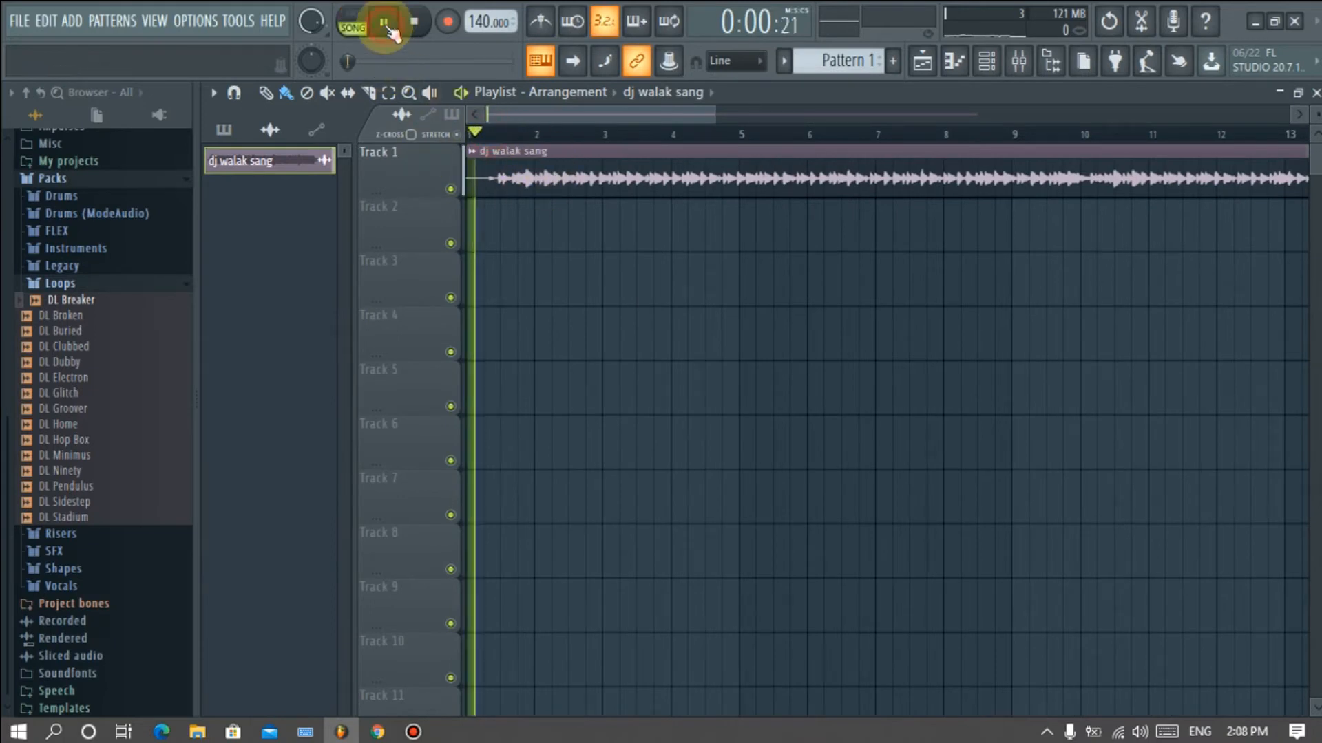
scroll(546, 256, "down", 4, "ctrl")
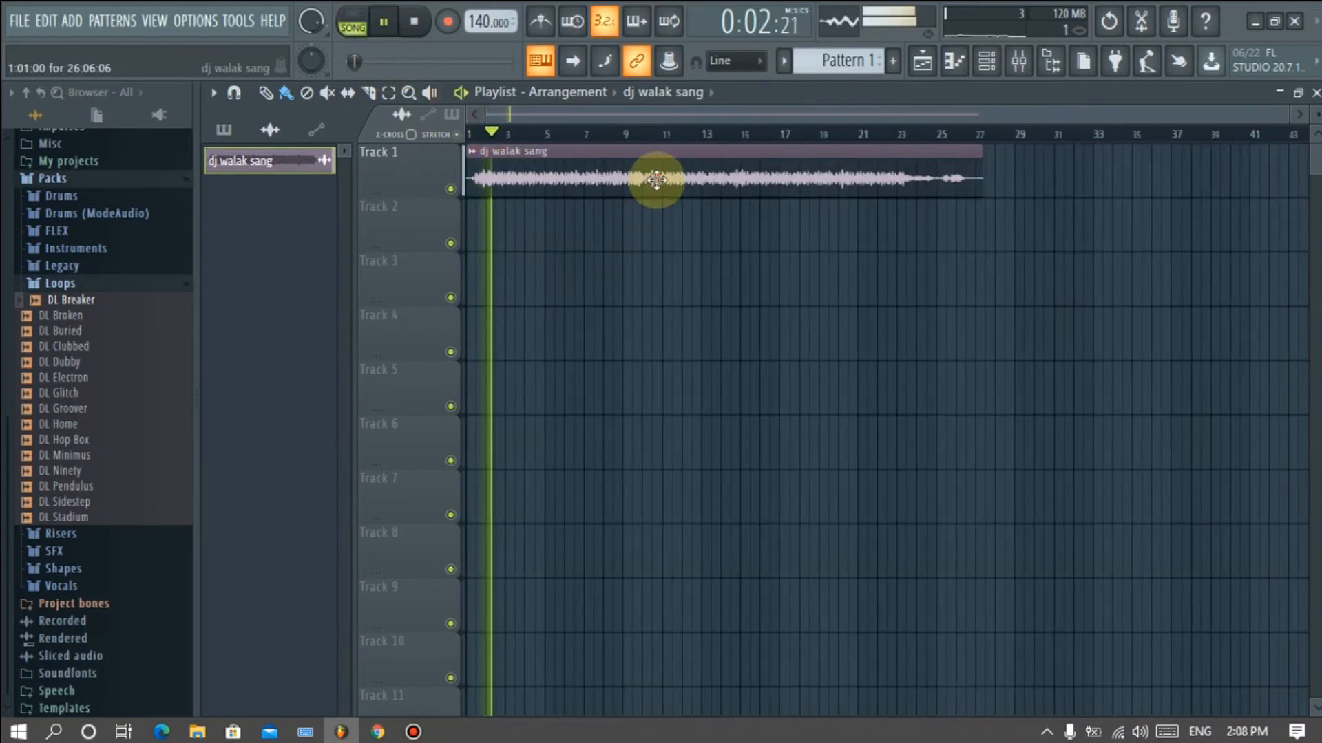
key("space")
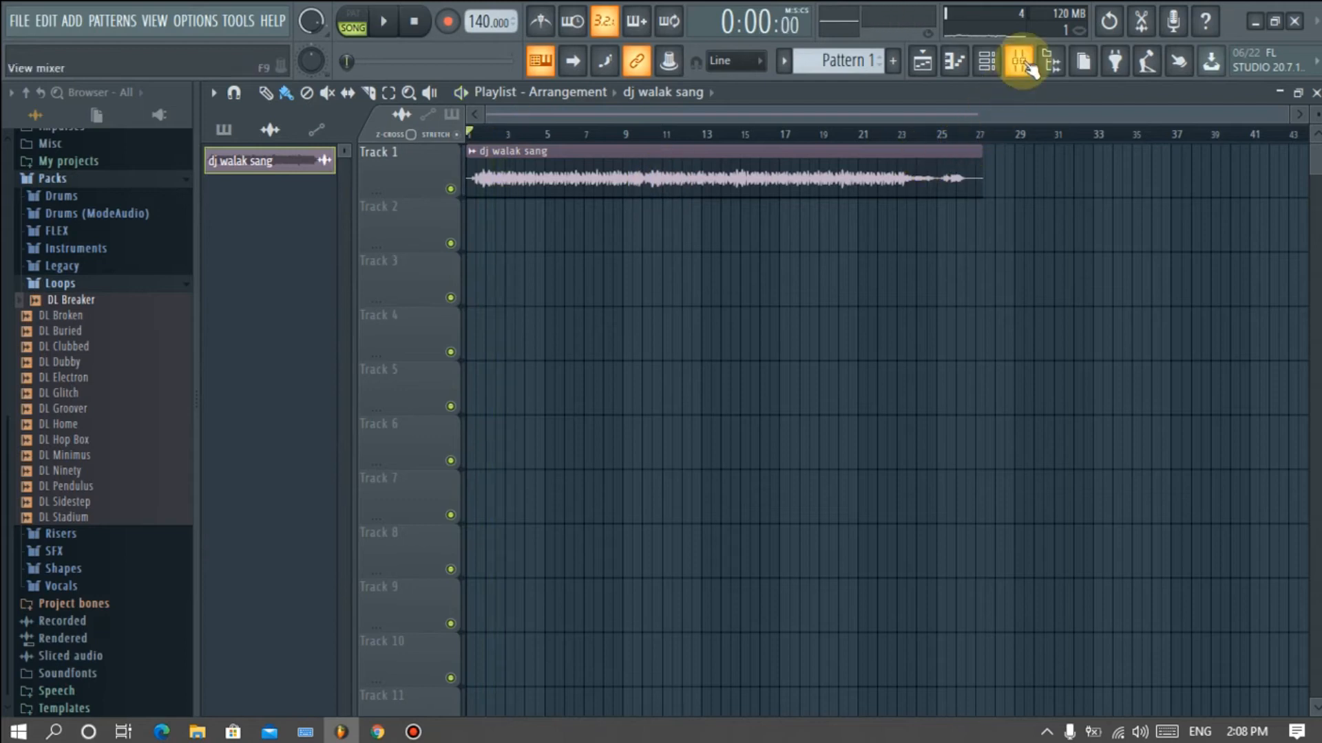
- Load Fruity Parametric EQ 2 into the first effect slot of the mixer's Master track
double_click(763, 184)
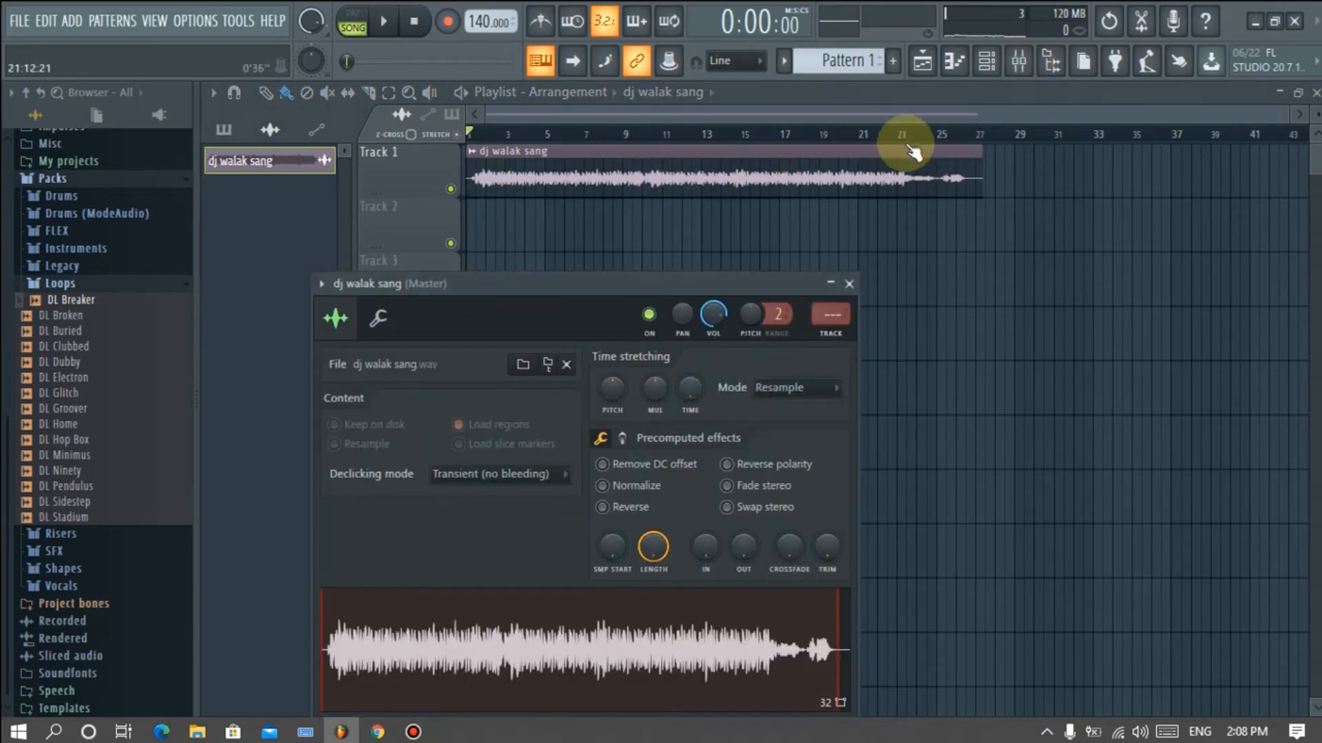
left_click(1019, 60)
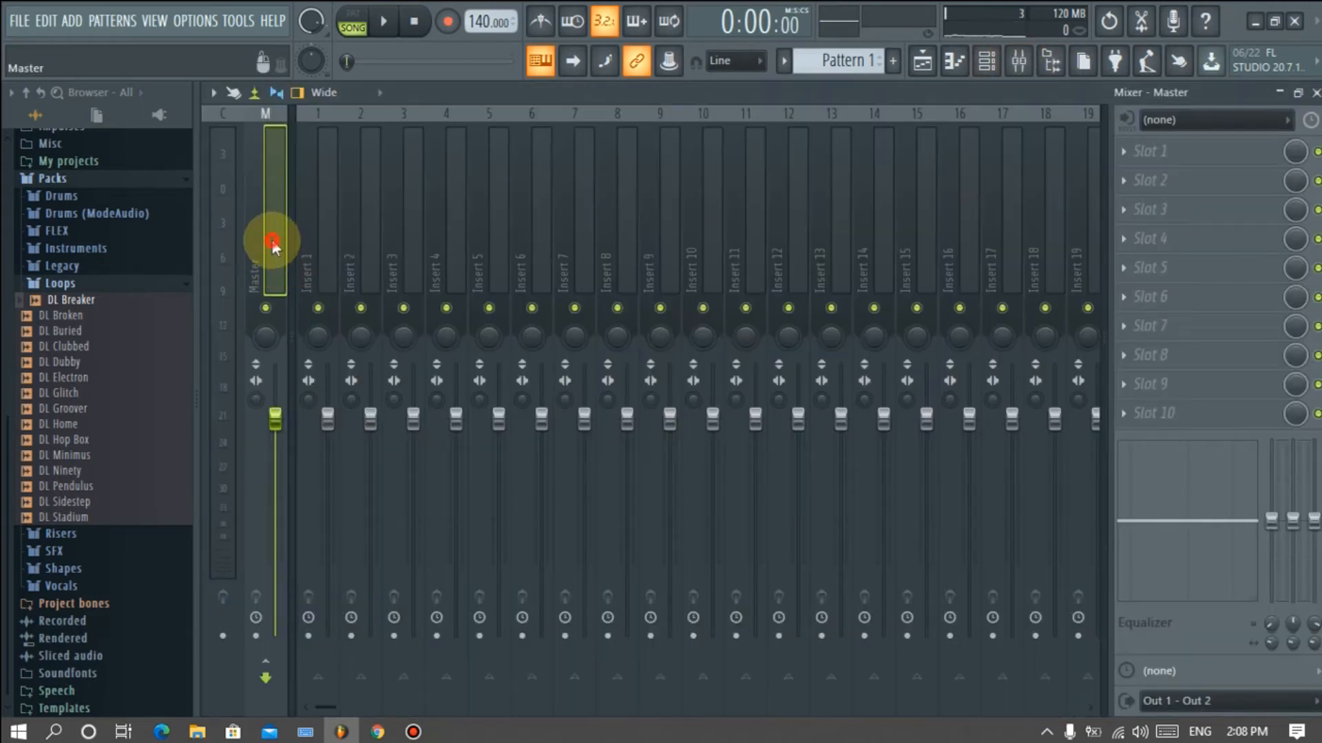
left_click(1148, 155)
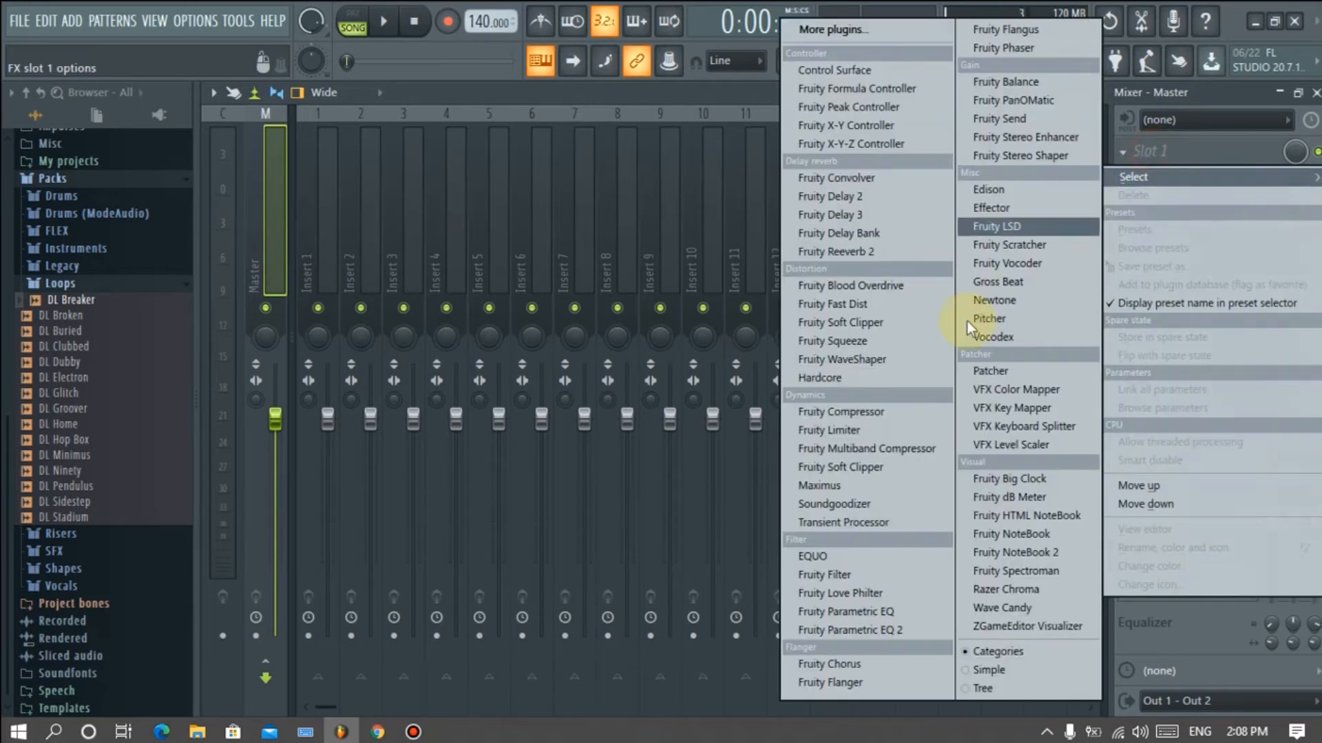
left_click(895, 630)
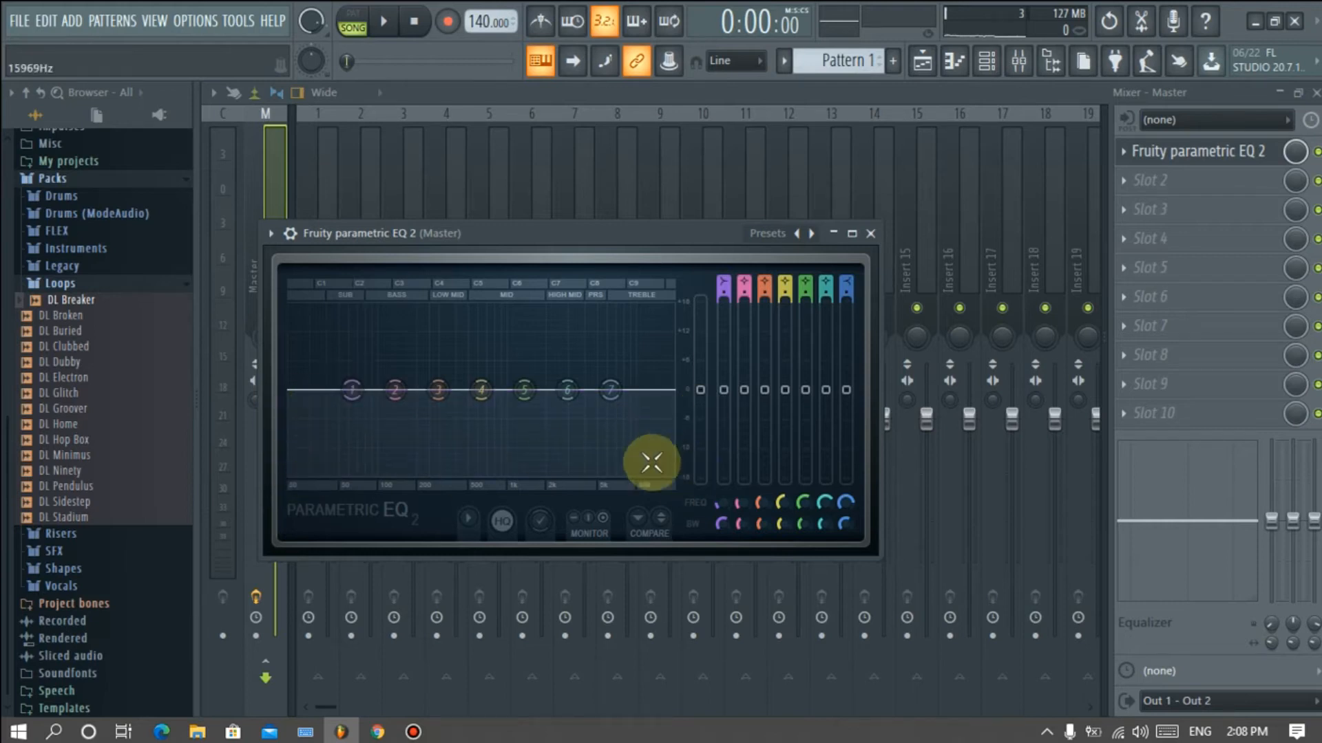
- Make band 1 of the equalizer a high pass filter with Steep 8 order and move it down to about 24 Hz
right_click(352, 390)
left_click(384, 442)
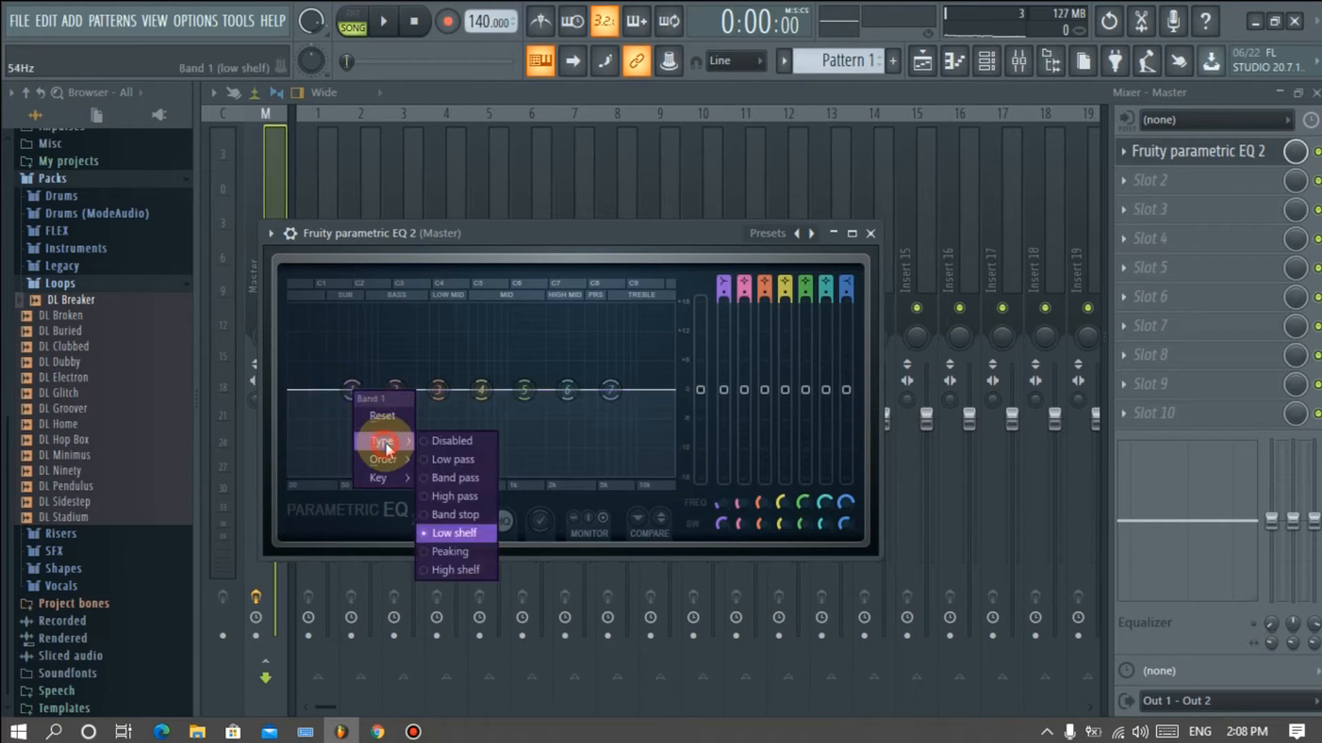
left_click(459, 496)
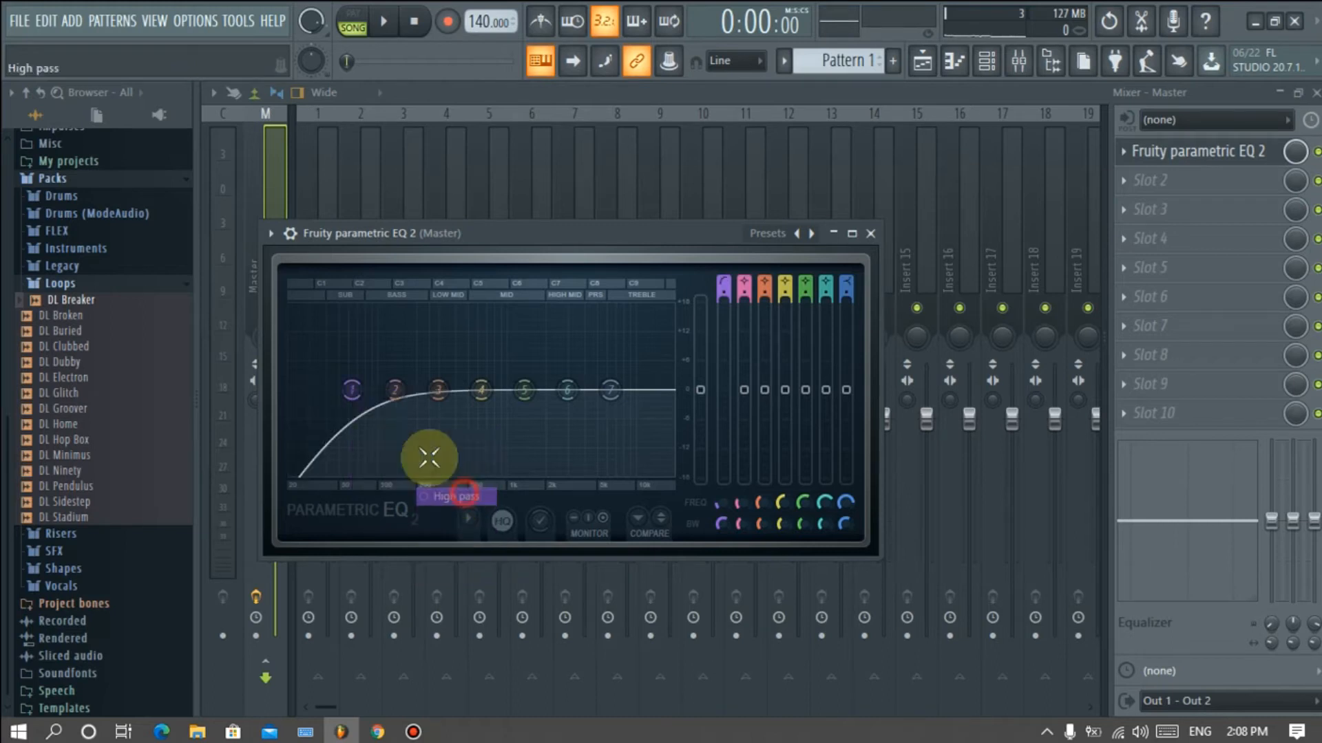
right_click(352, 391)
left_click(387, 458)
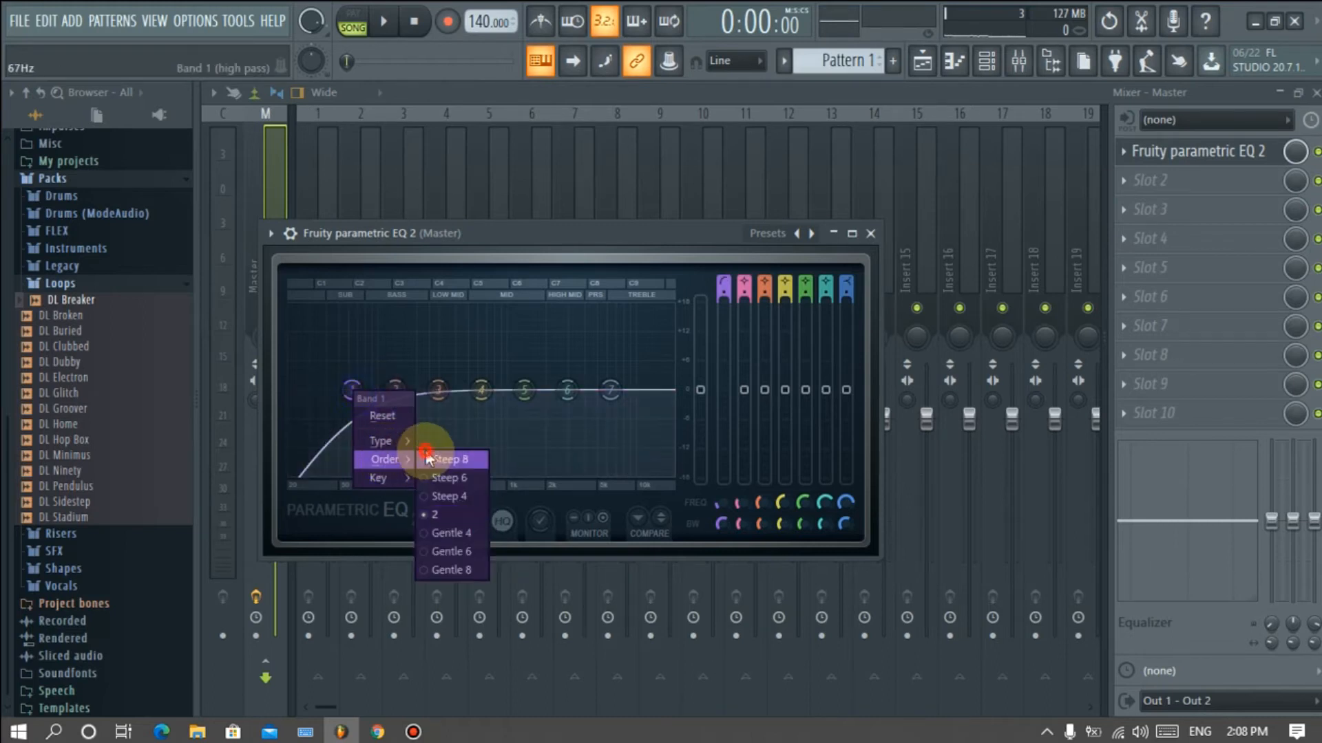
left_click(429, 458)
left_click_drag(350, 391, 314, 390)
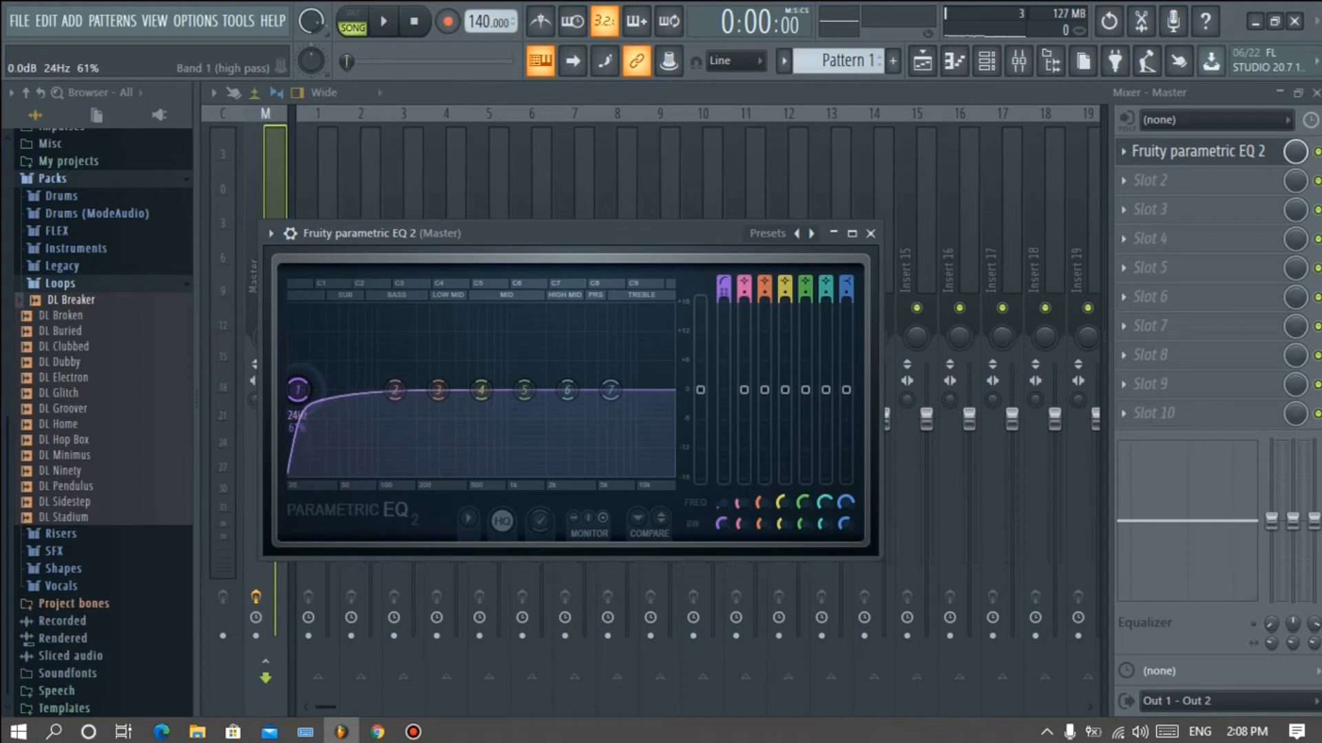
- Make band 7 of the equalizer a low pass filter with Steep 8 order and move it to the upper end of the treble range
left_click(605, 391)
right_click(612, 389)
mouse_move(647, 445)
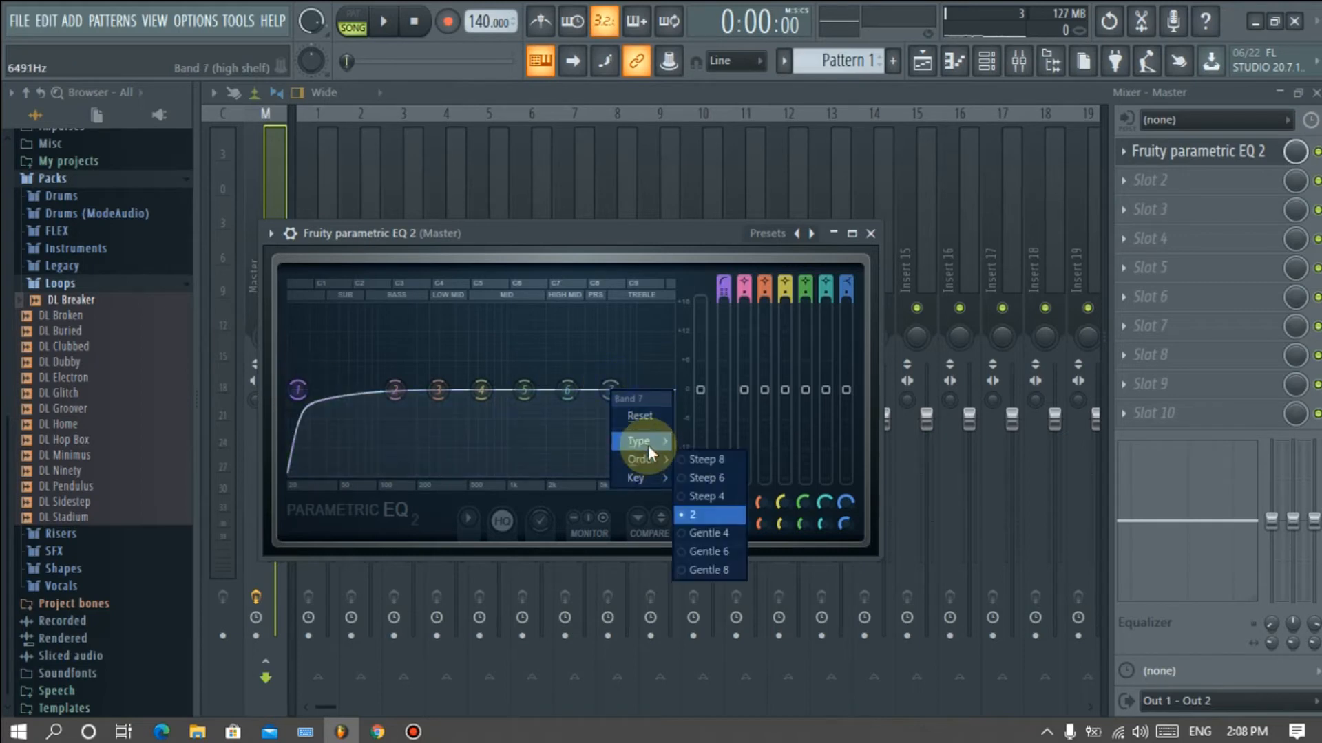
left_click(708, 459)
right_click(610, 391)
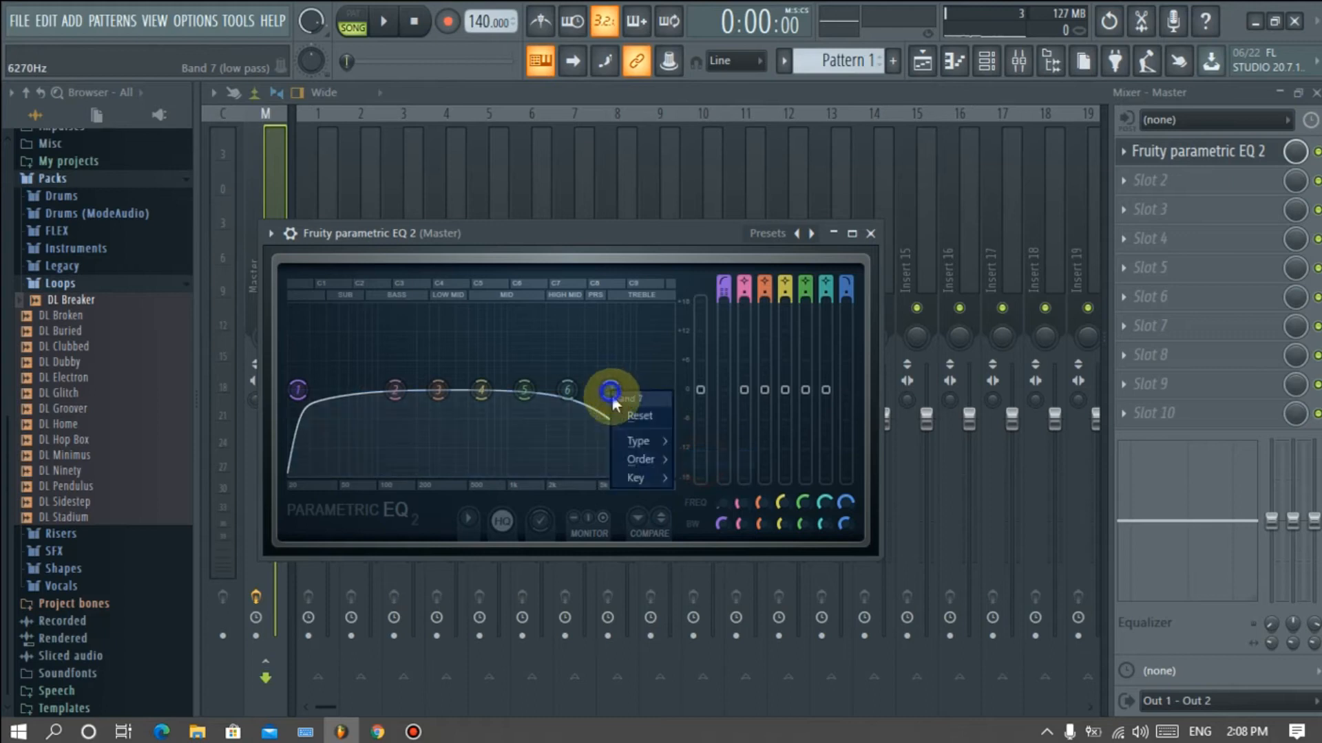
mouse_move(654, 457)
left_click(707, 459)
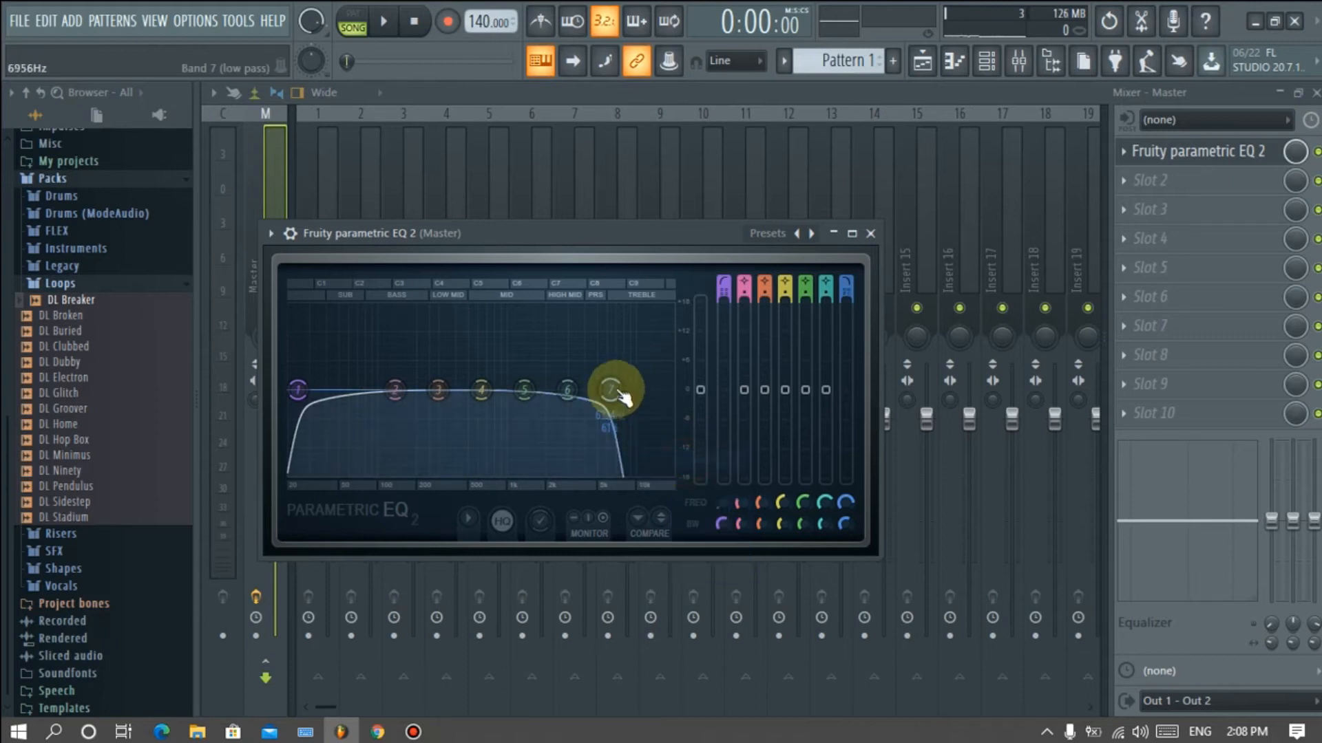
left_click_drag(611, 390, 647, 390)
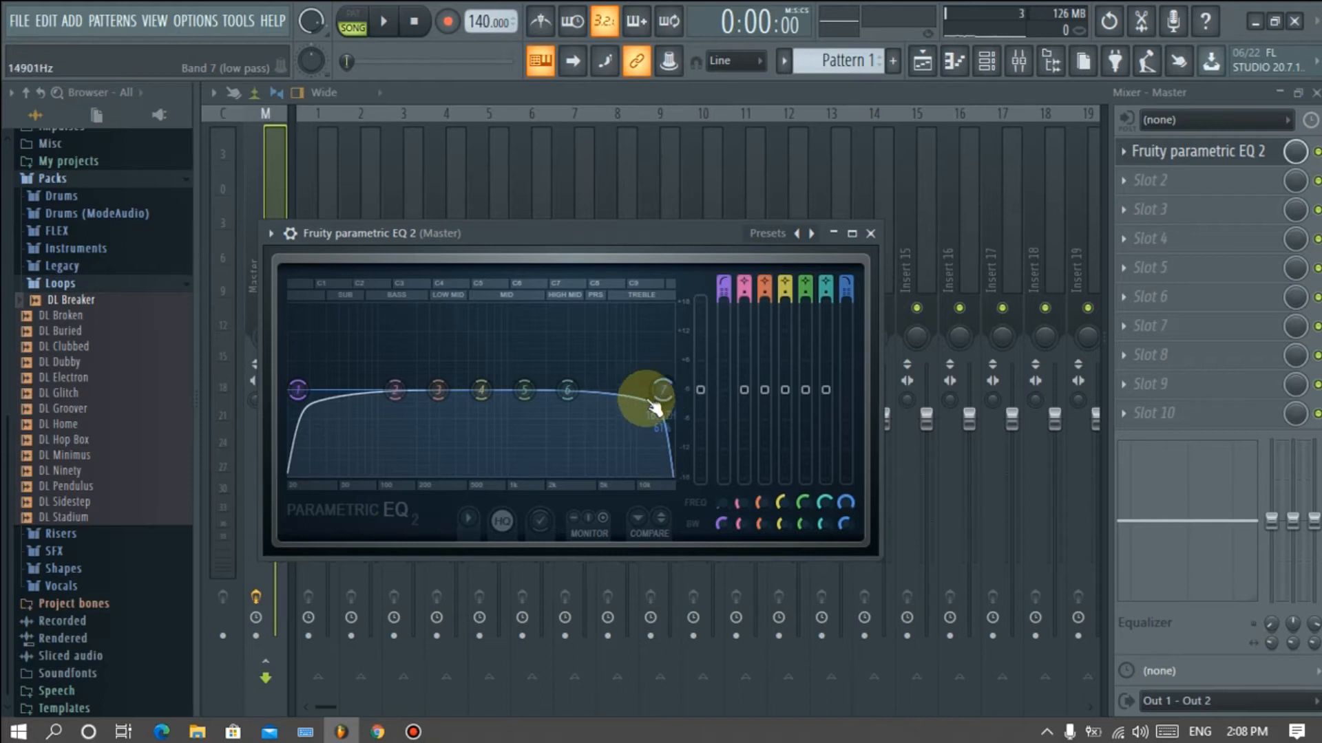
- Play the beginning of the song to check the equalizer on the Master track, then close the equalizer
key("space")
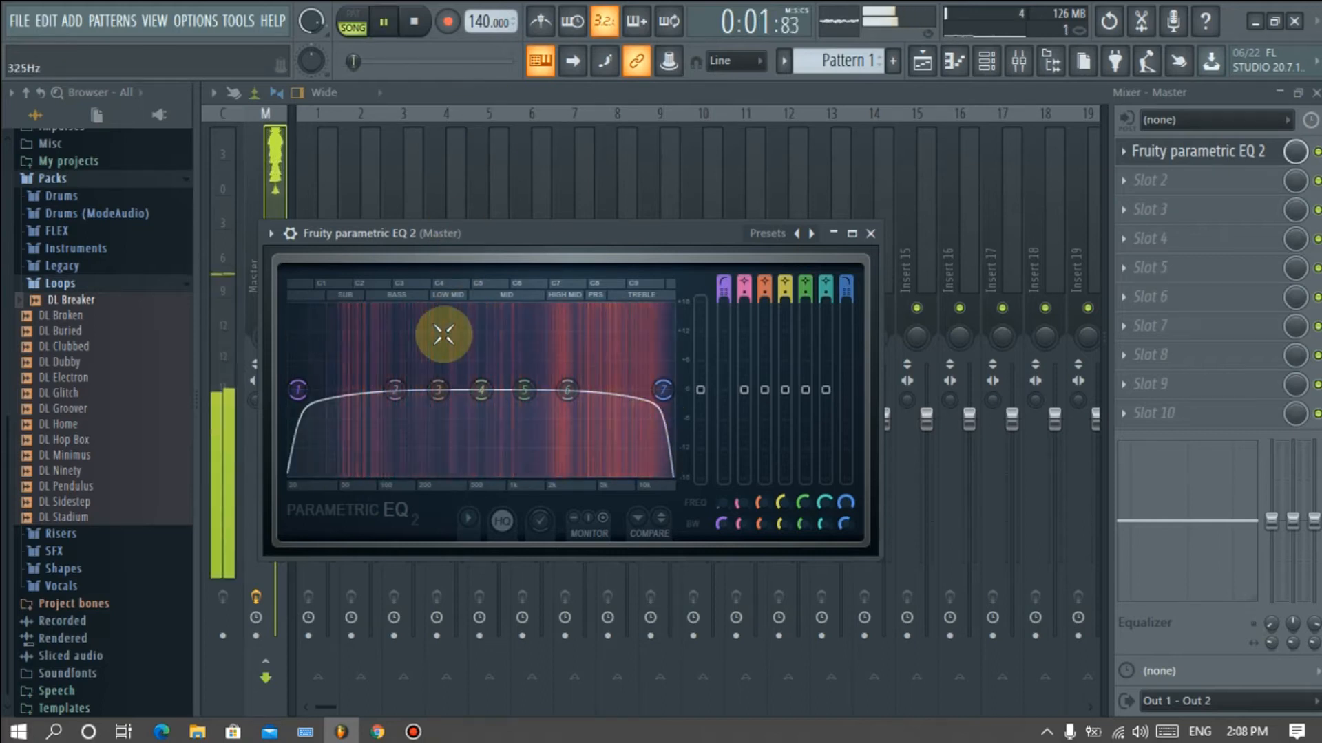
key("space")
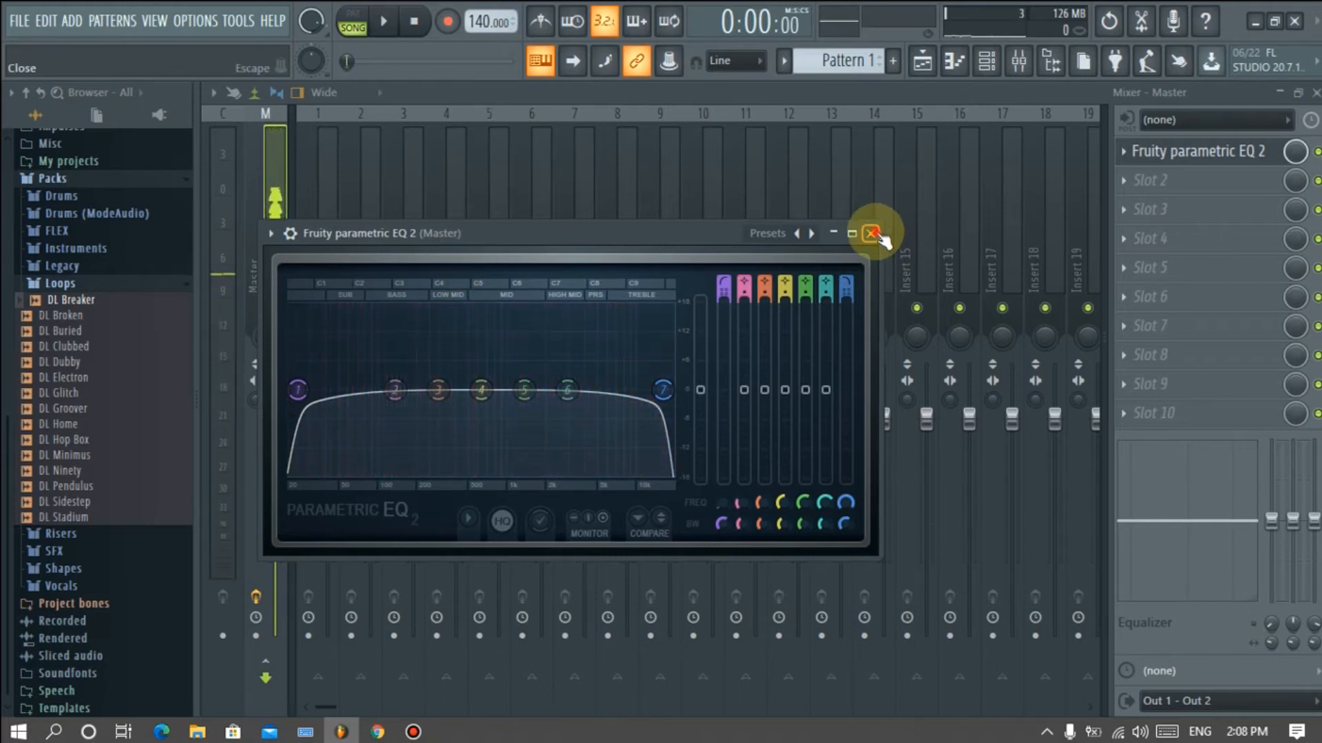
left_click(872, 233)
- Load Maximus into the Master track's second effect slot and lower the end point of its master curve to about -0.2 dB
left_click(1129, 181)
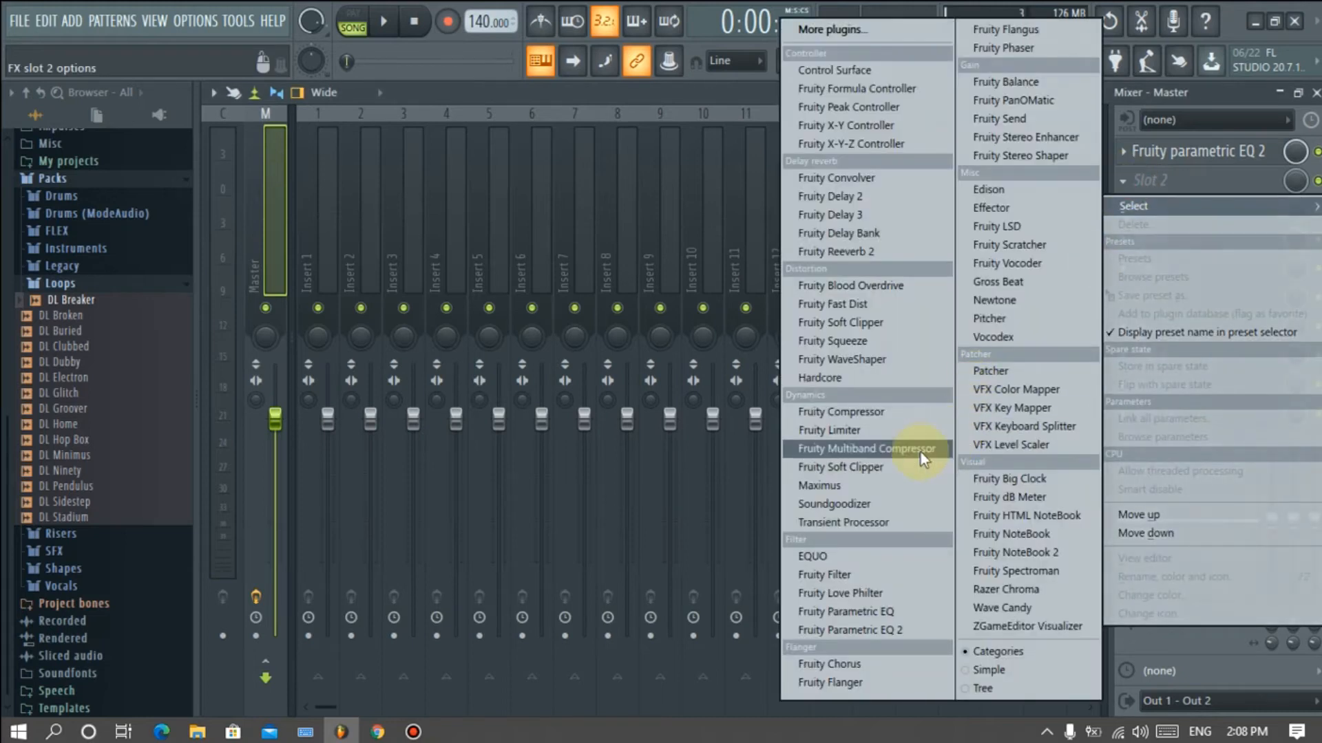
left_click(862, 482)
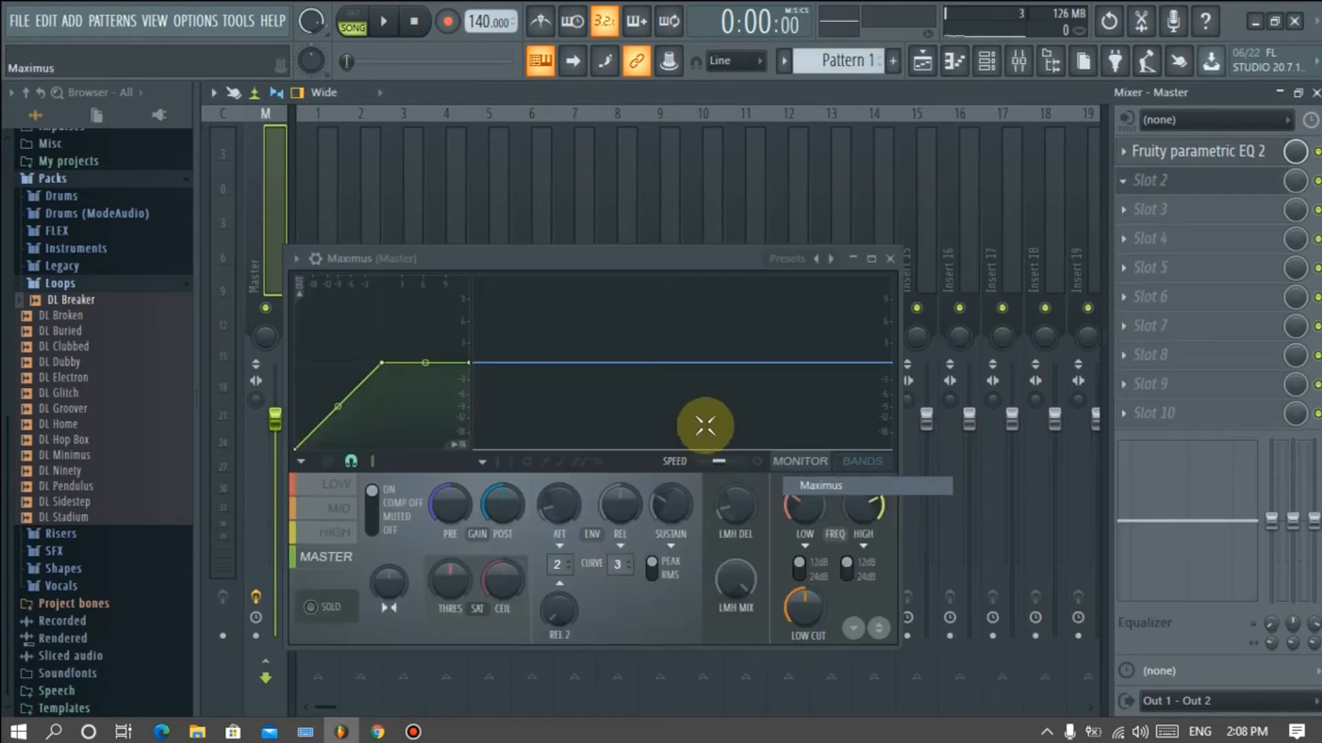
left_click(870, 258)
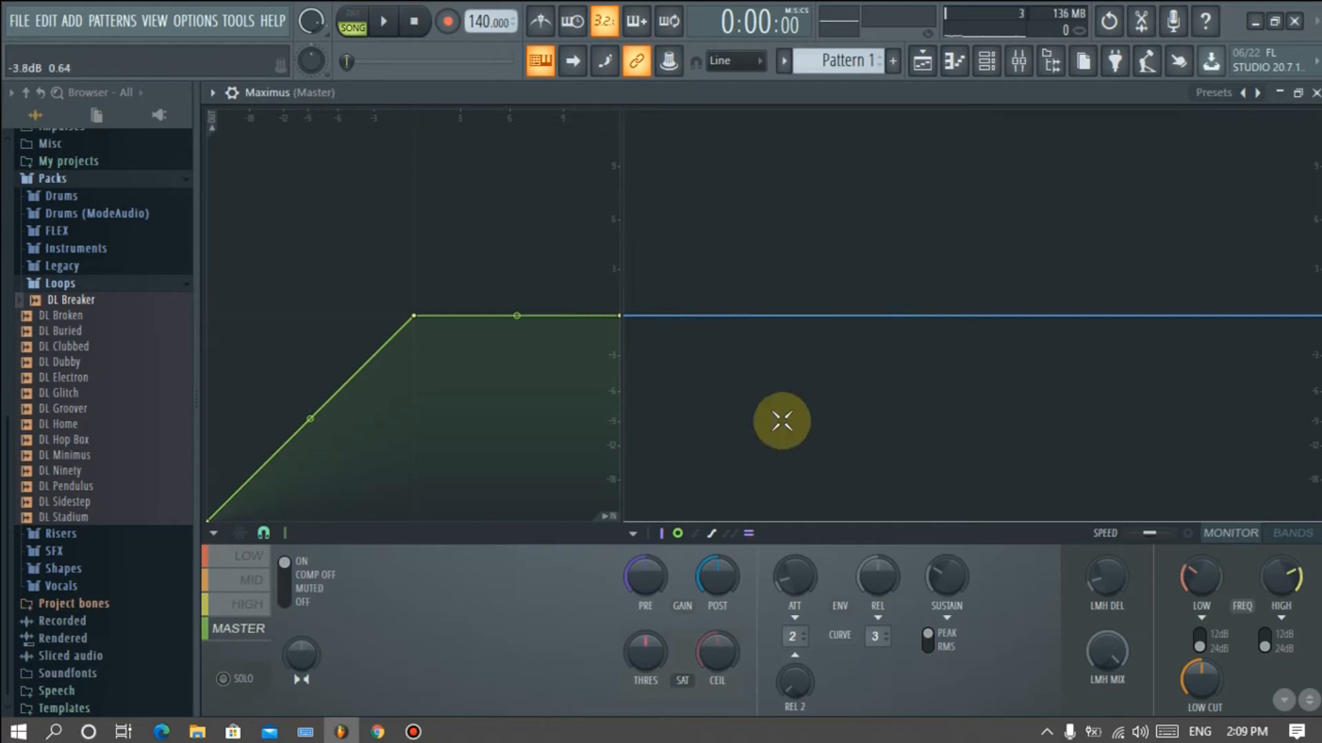
left_click(621, 316)
left_click_drag(619, 318, 615, 320)
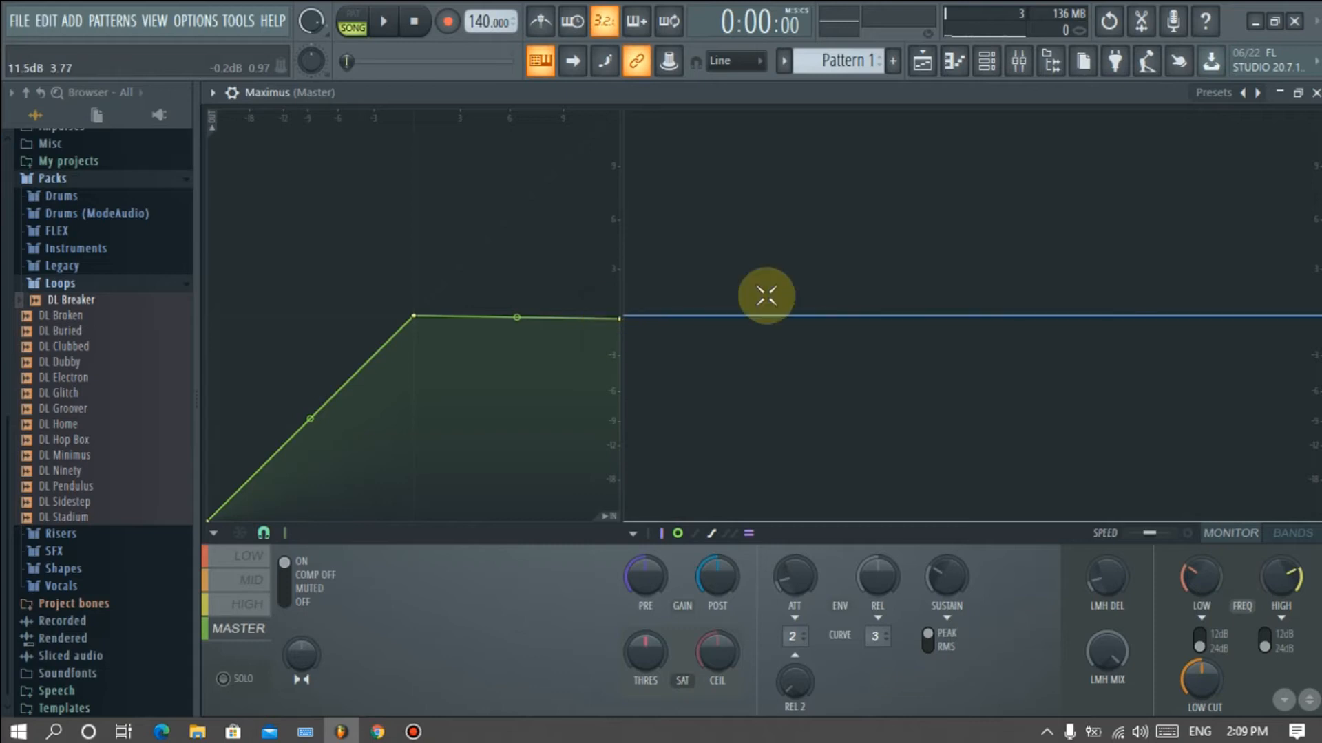
left_click(1314, 93)
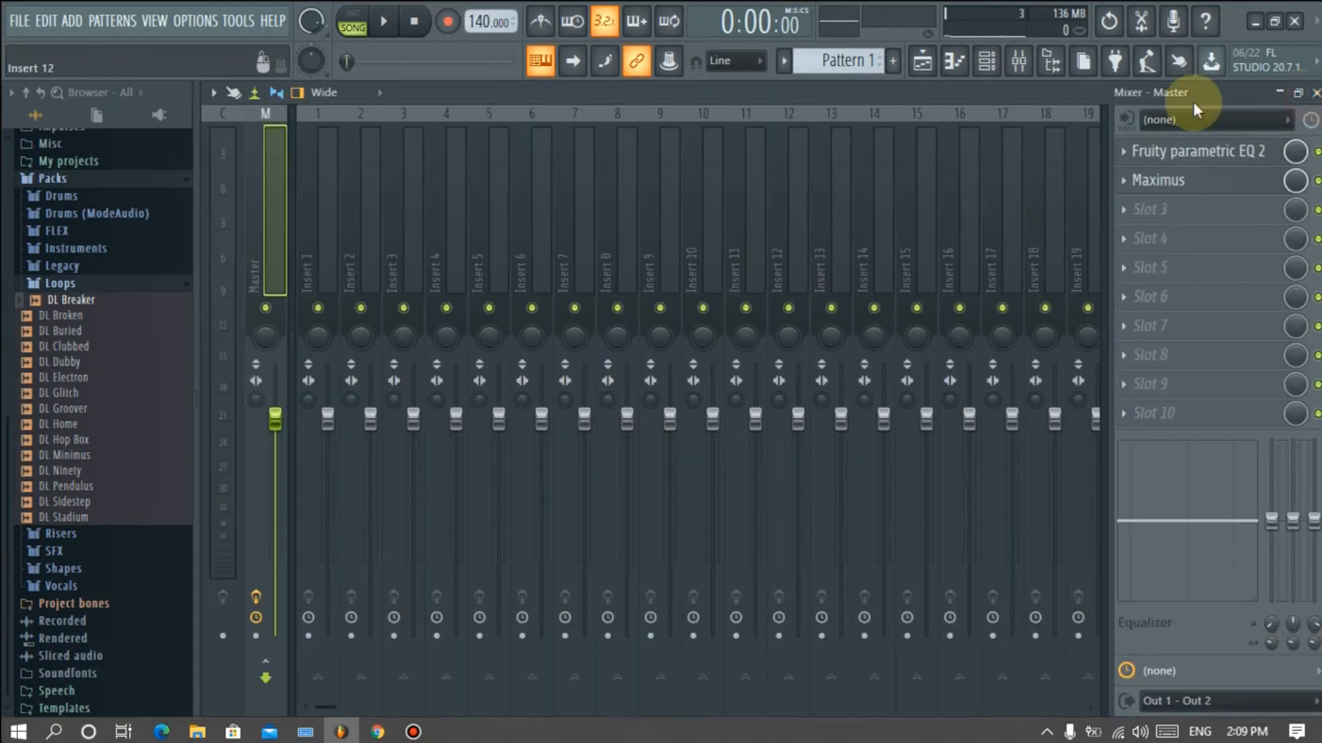
- Enlarge the tracks in the playlist to examine the waveform of the dj walak sang clip
left_click(1309, 91)
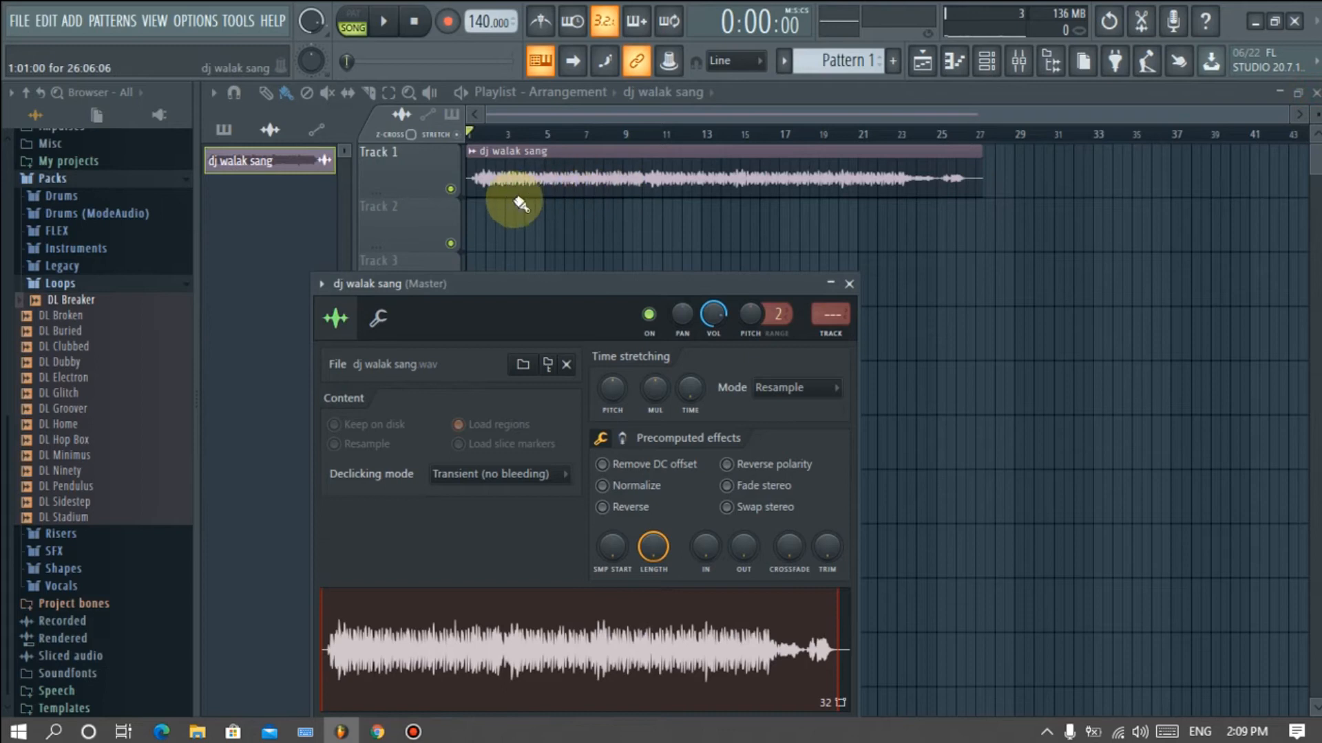
scroll(514, 201, "up", 2)
scroll(513, 200, "up", 1)
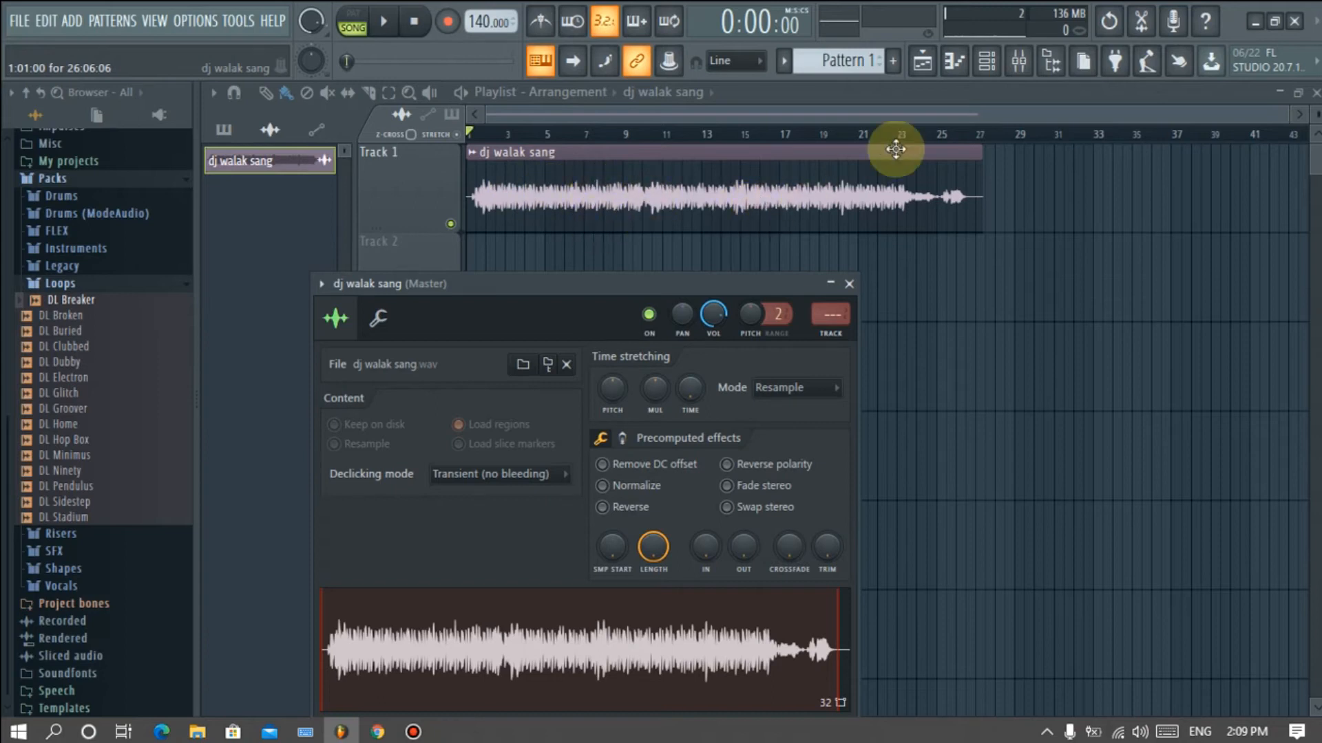
- Turn on Solo in the Master track's Maximus and raise the low band's pre gain to slightly above 3 dB during playback
left_click(1018, 59)
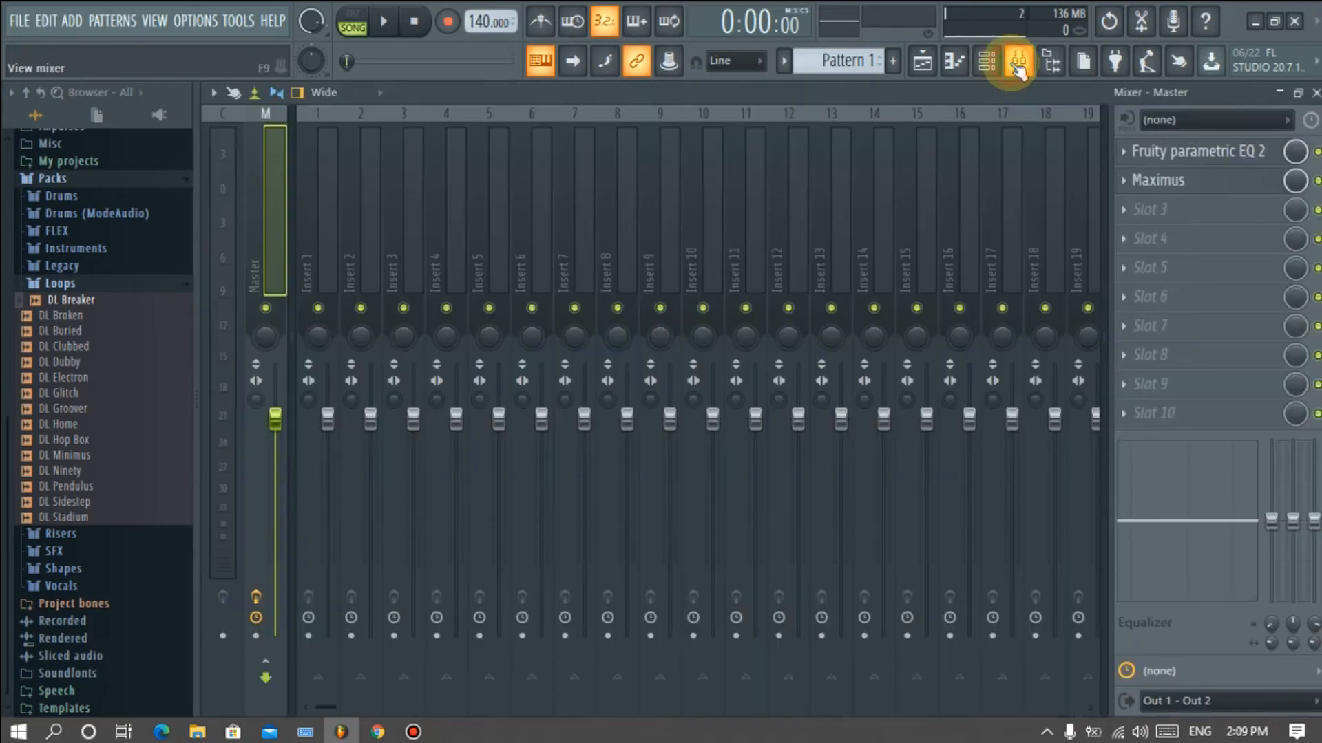
left_click(1168, 182)
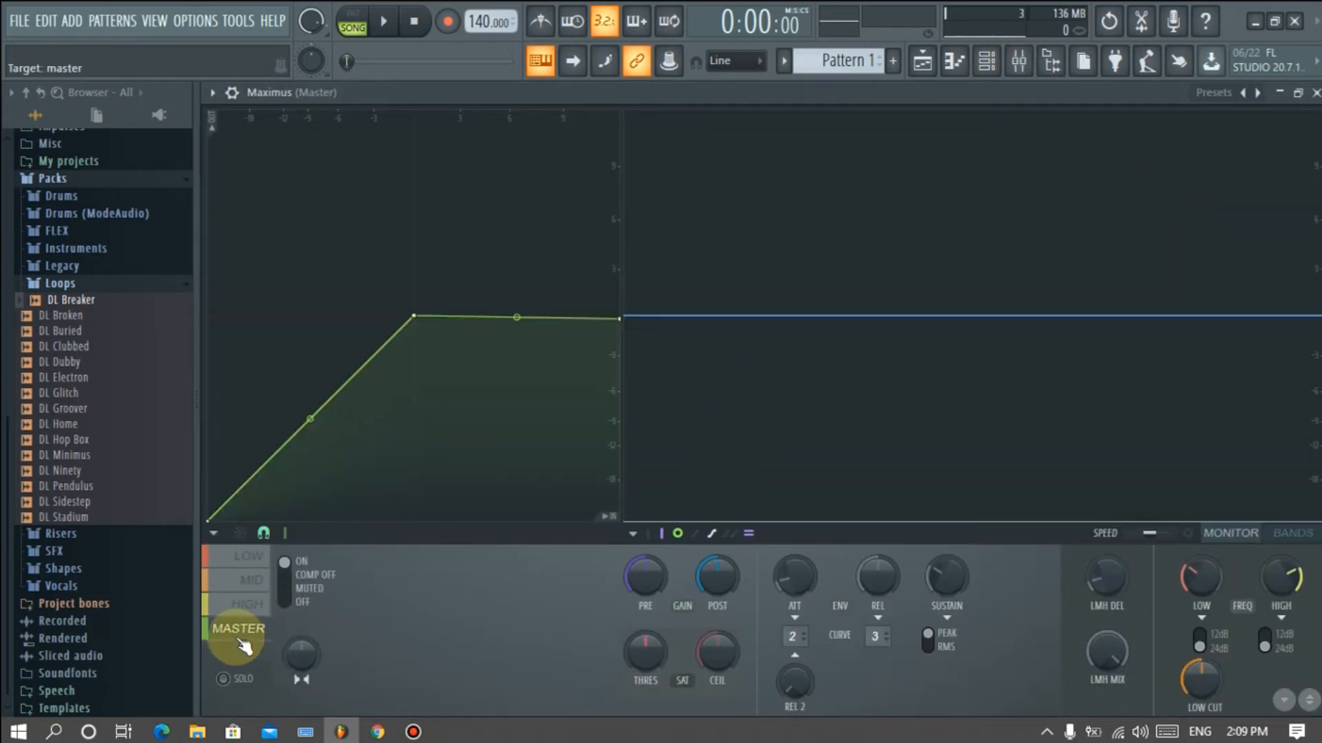
left_click(236, 681)
left_click(244, 554)
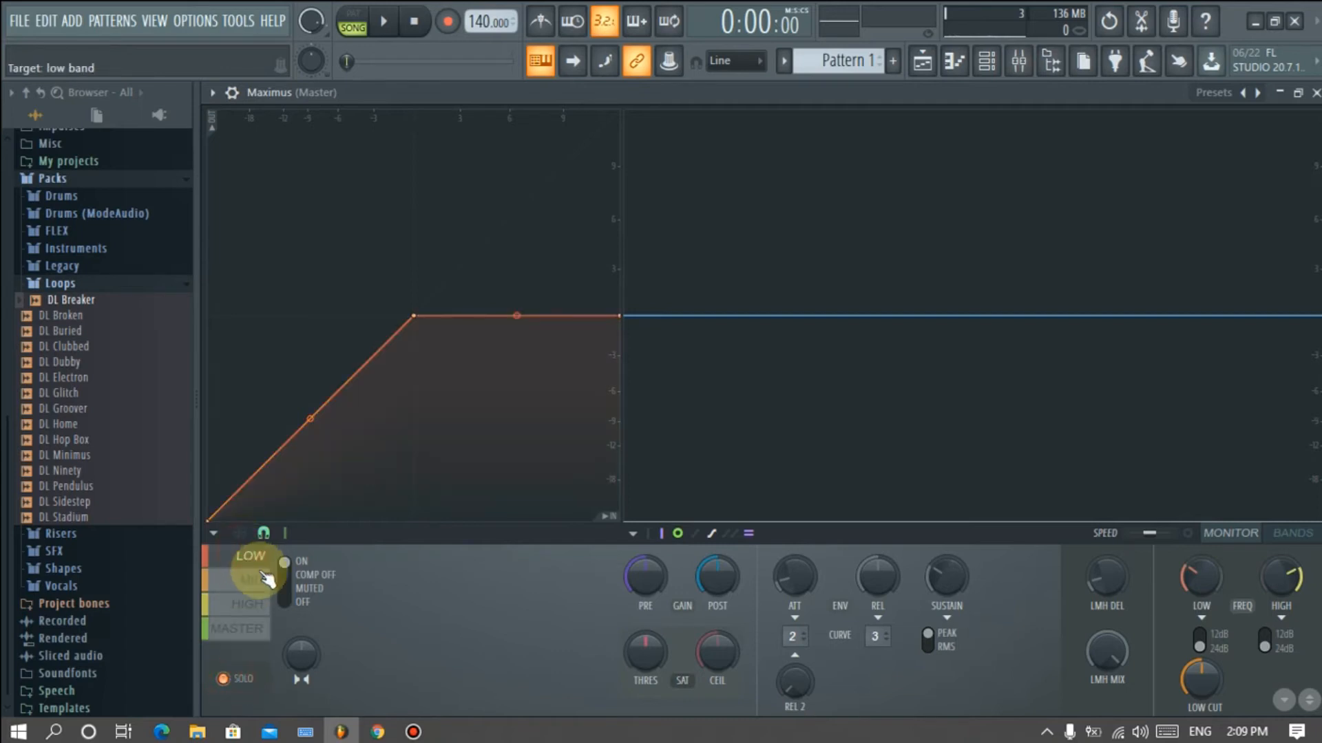
key("space")
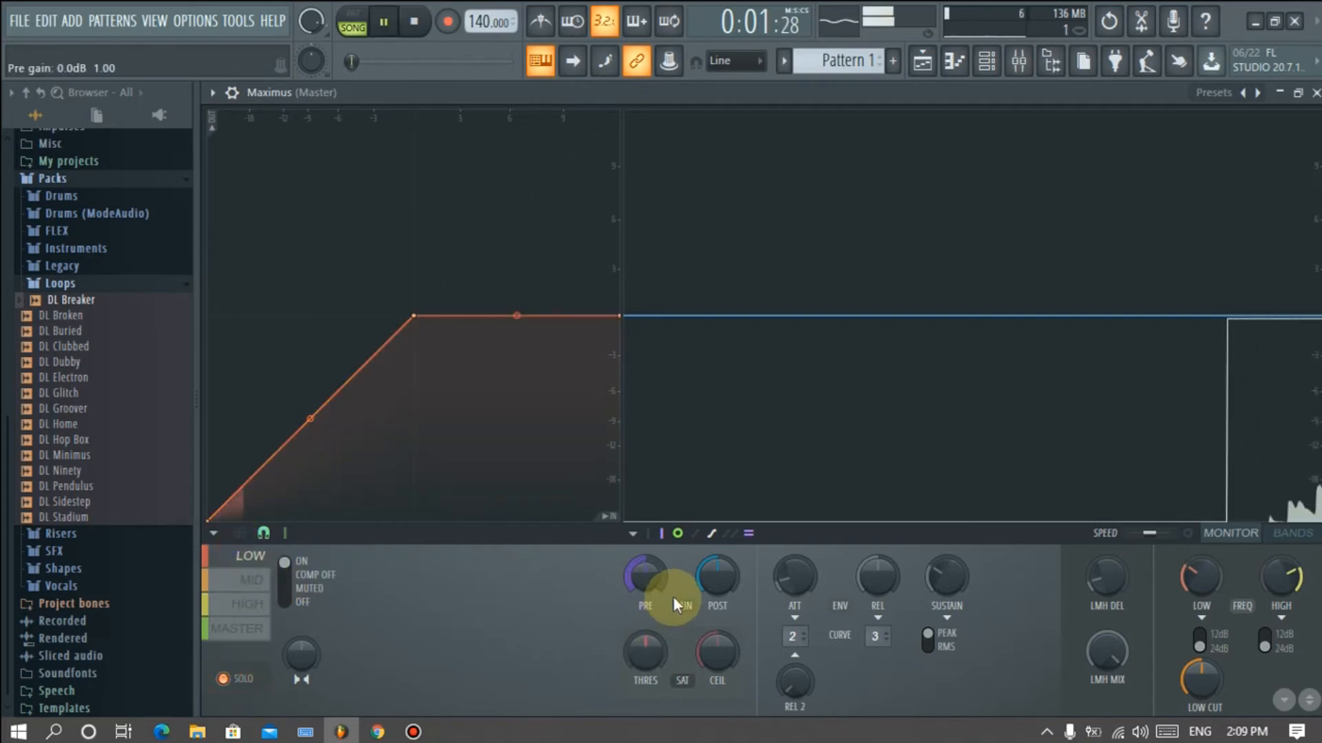
left_click_drag(651, 584, 650, 554)
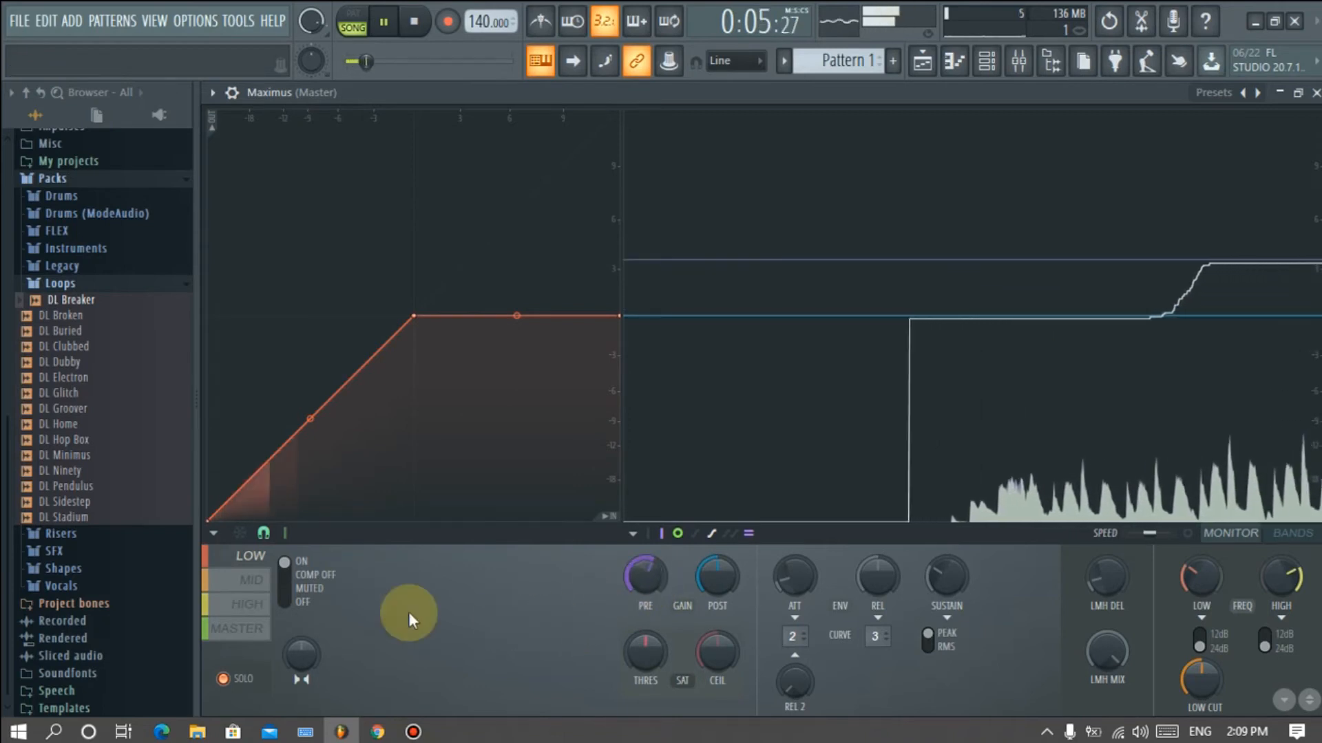
- Raise the mid band's pre gain to 3.0 dB and the high band's pre gain by a smaller amount
left_click(241, 582)
left_click_drag(659, 584, 659, 560)
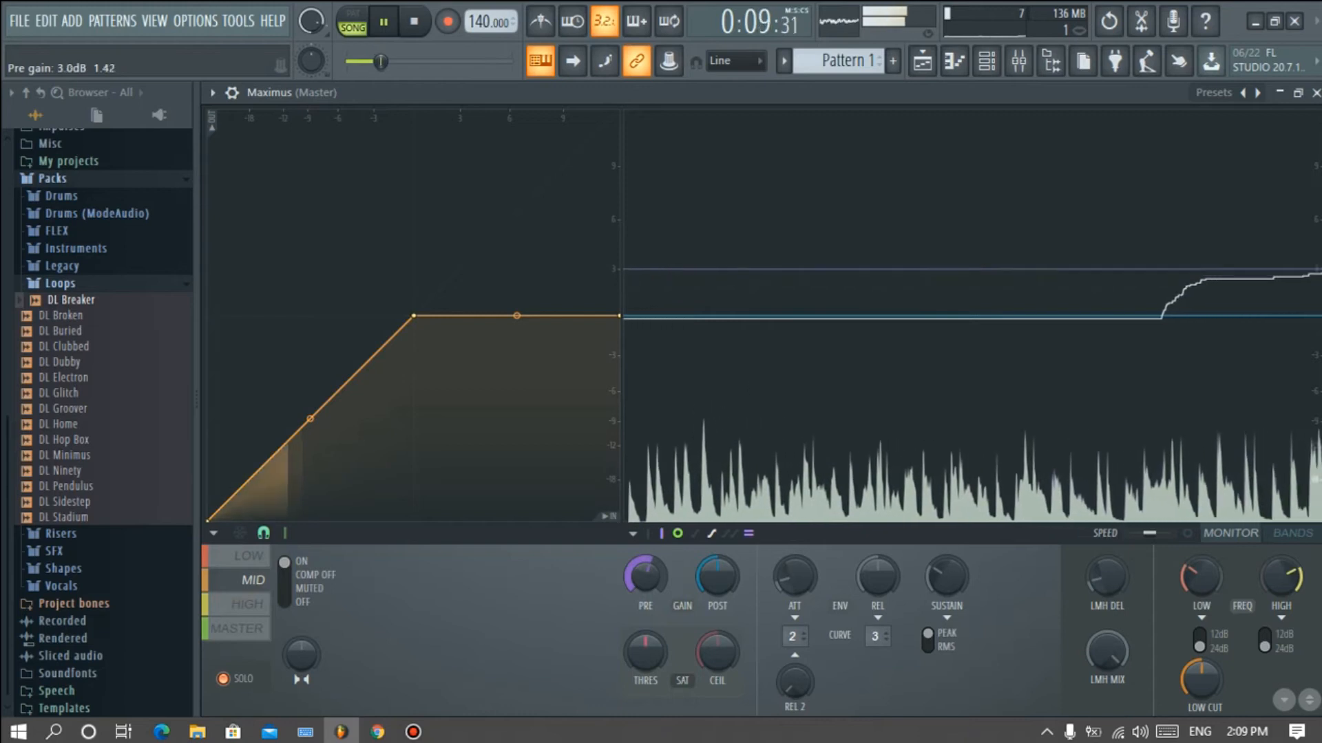
left_click(234, 602)
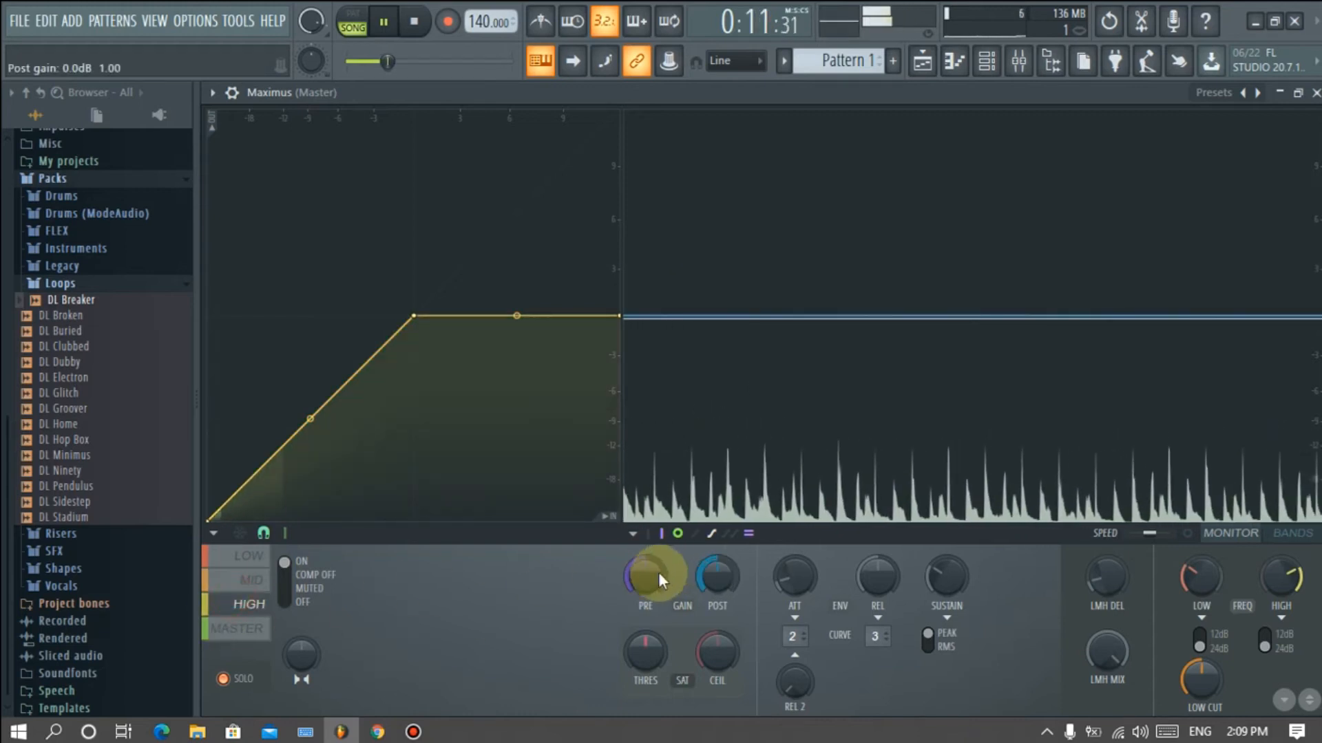
left_click_drag(658, 572, 658, 561)
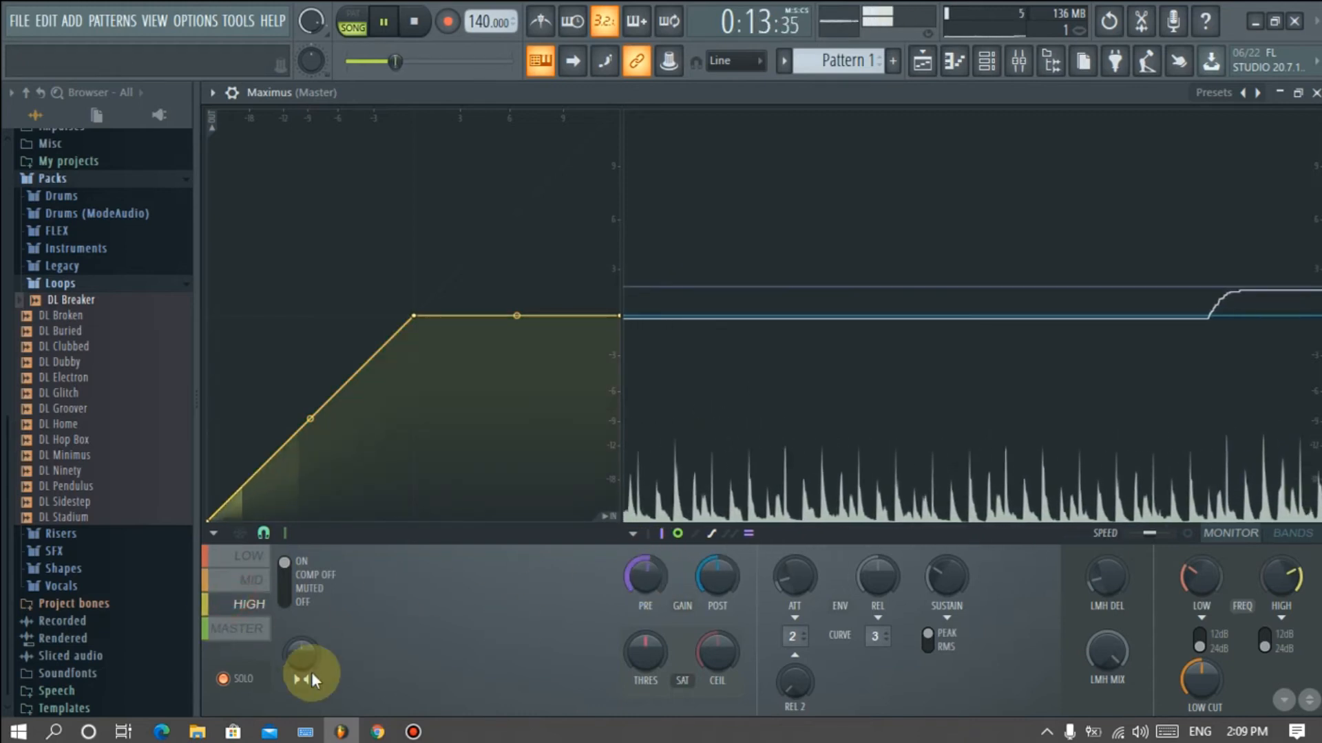
- Raise the master band's pre gain well above 3 dB in Maximus and listen to the song with it
left_click(260, 633)
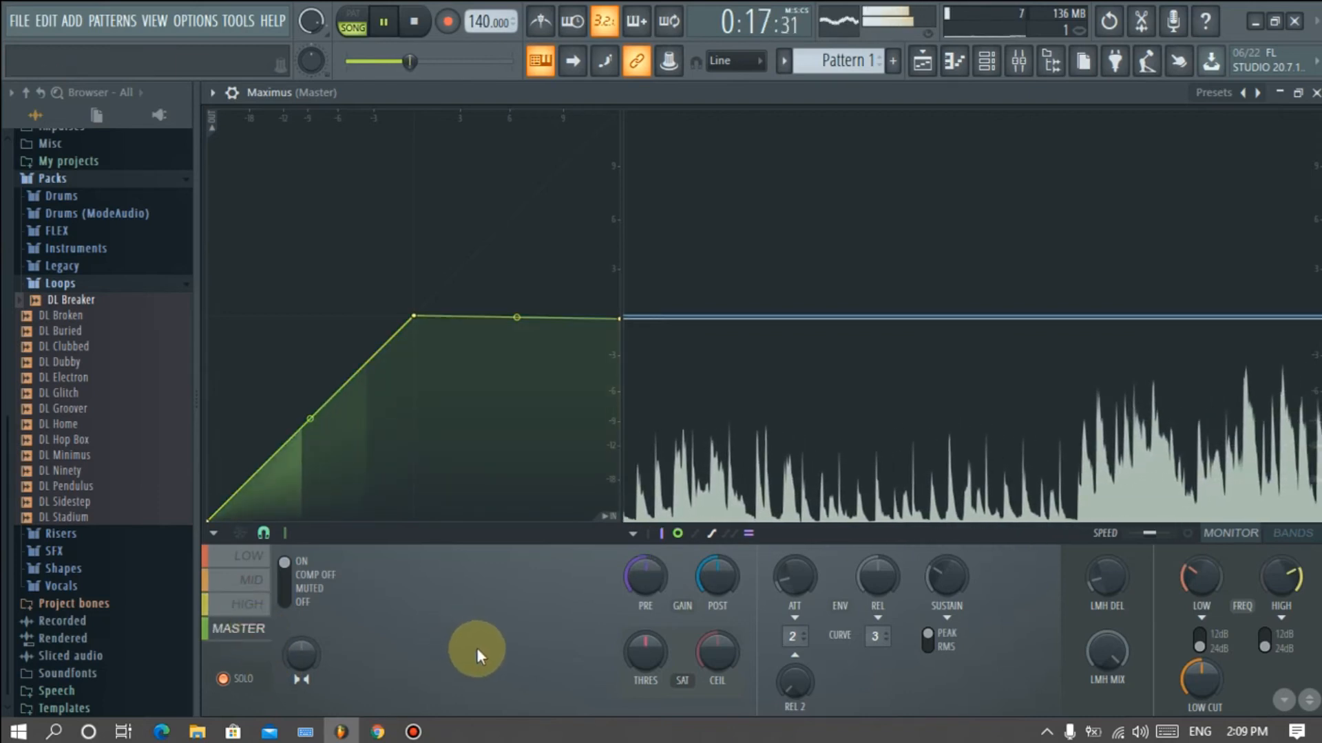
mouse_move(638, 580)
left_mouse_down()
mouse_move(638, 568)
mouse_move(640, 584)
left_mouse_up()
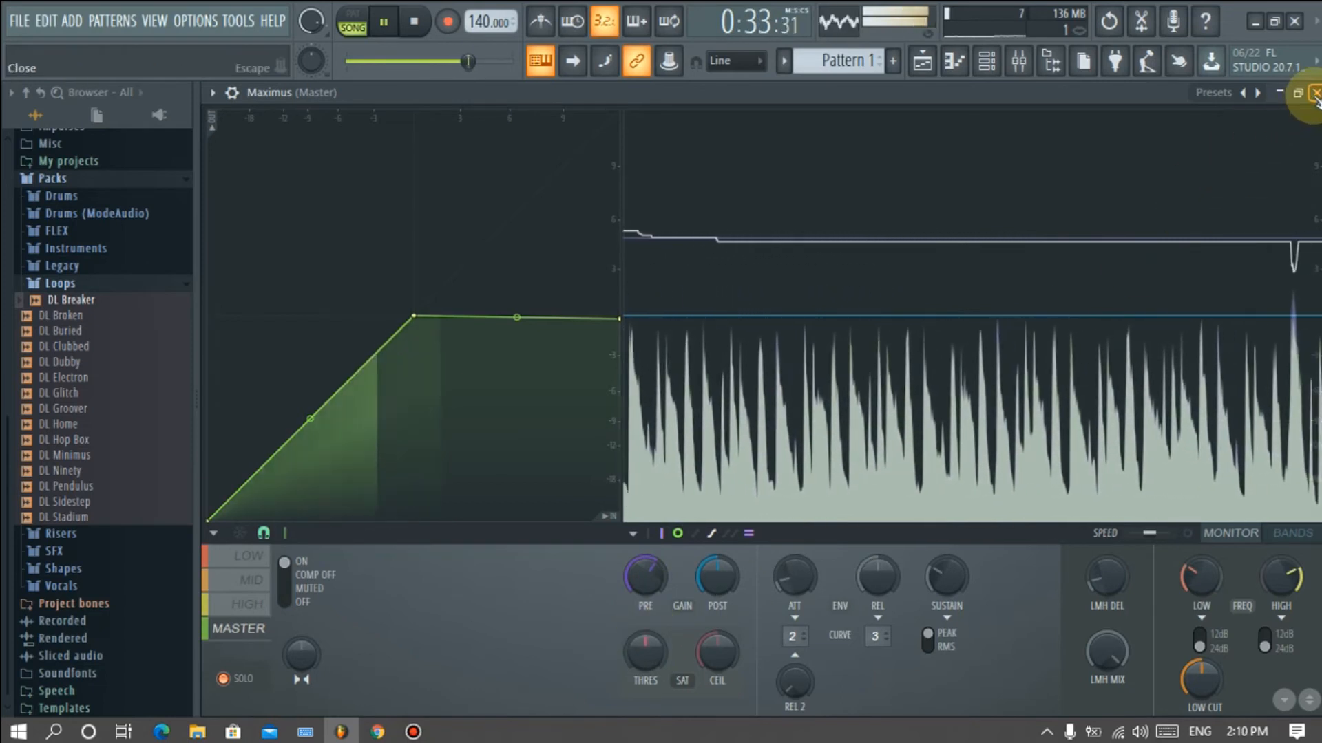
key("space")
- Lower the master band's pre gain to about 3 dB and replay the song from the start to check the level
left_click_drag(636, 577, 658, 602)
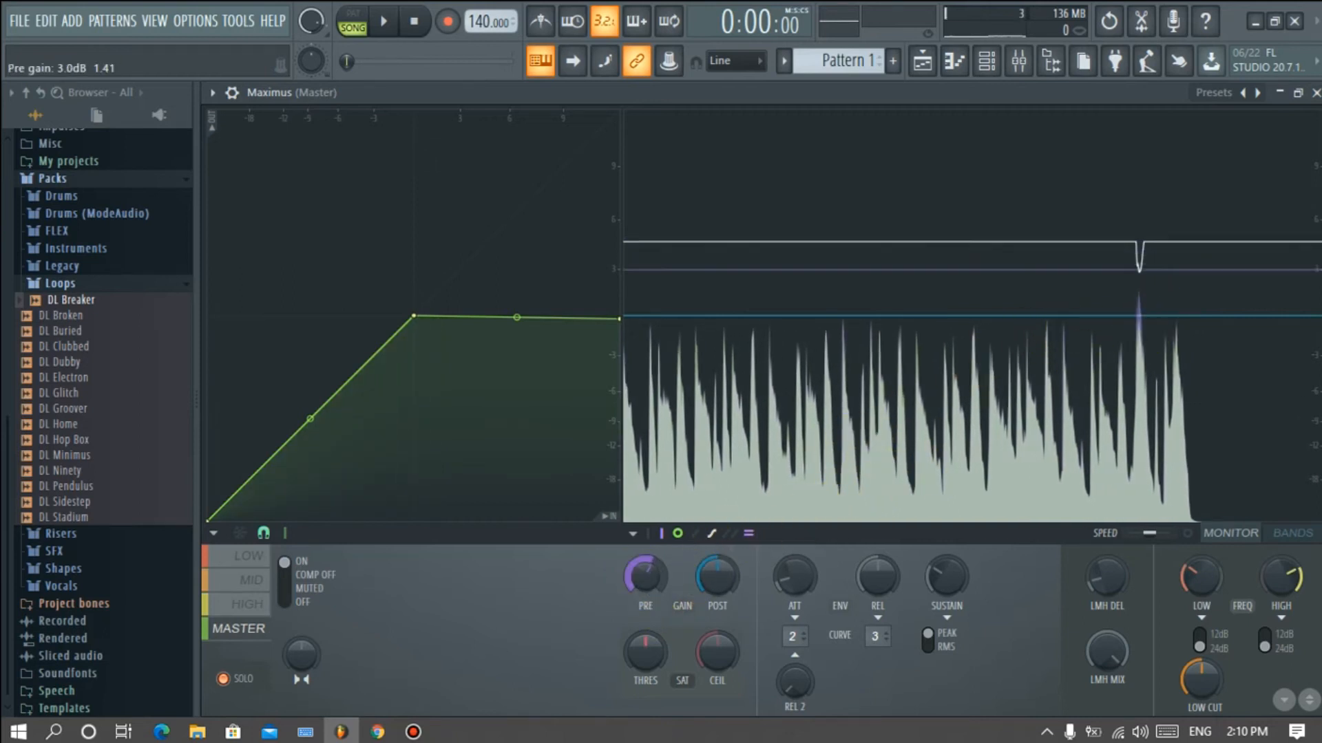
key("space")
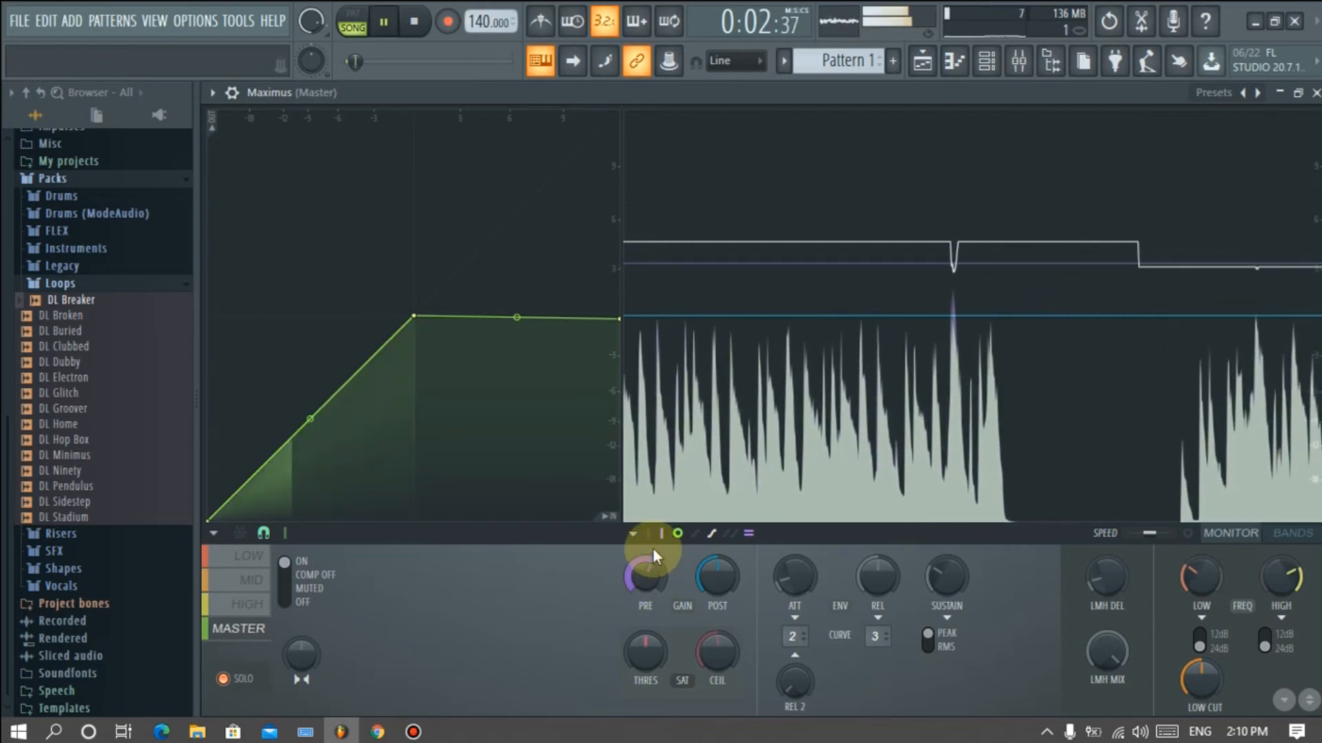
key("space")
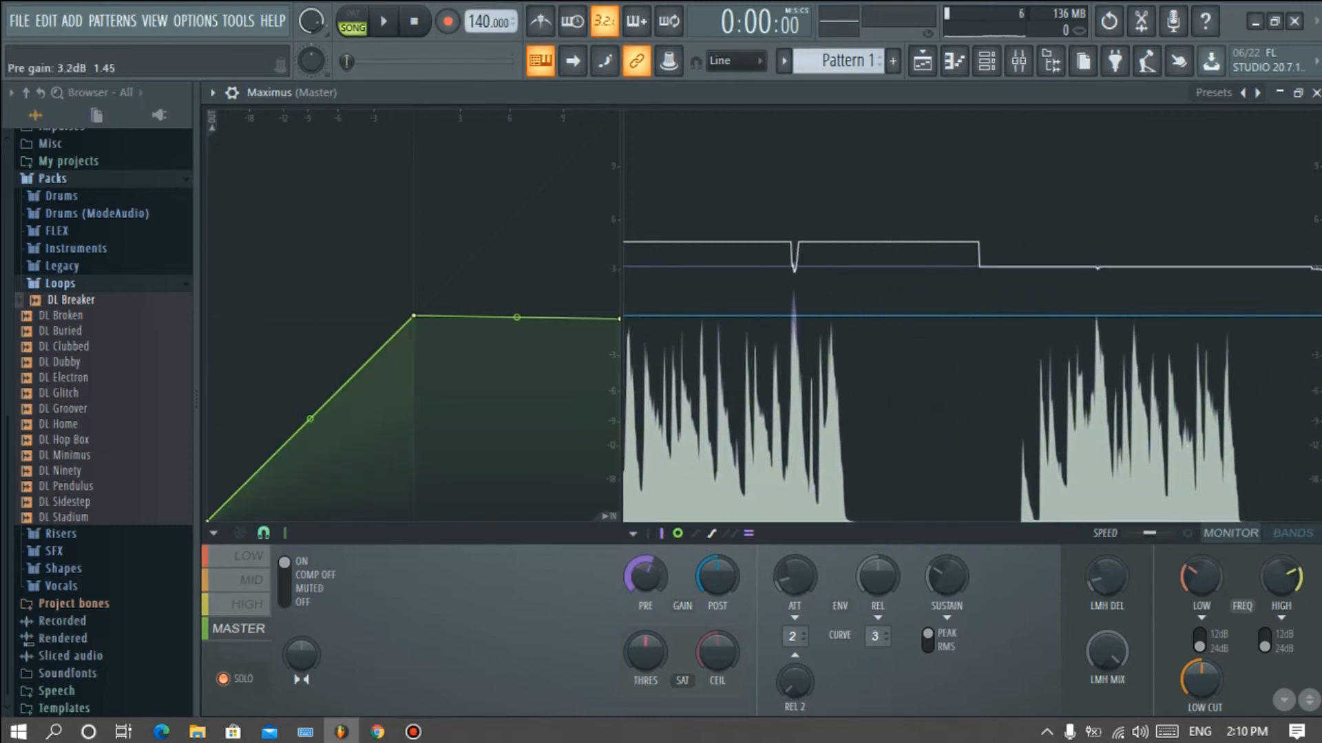
key("space")
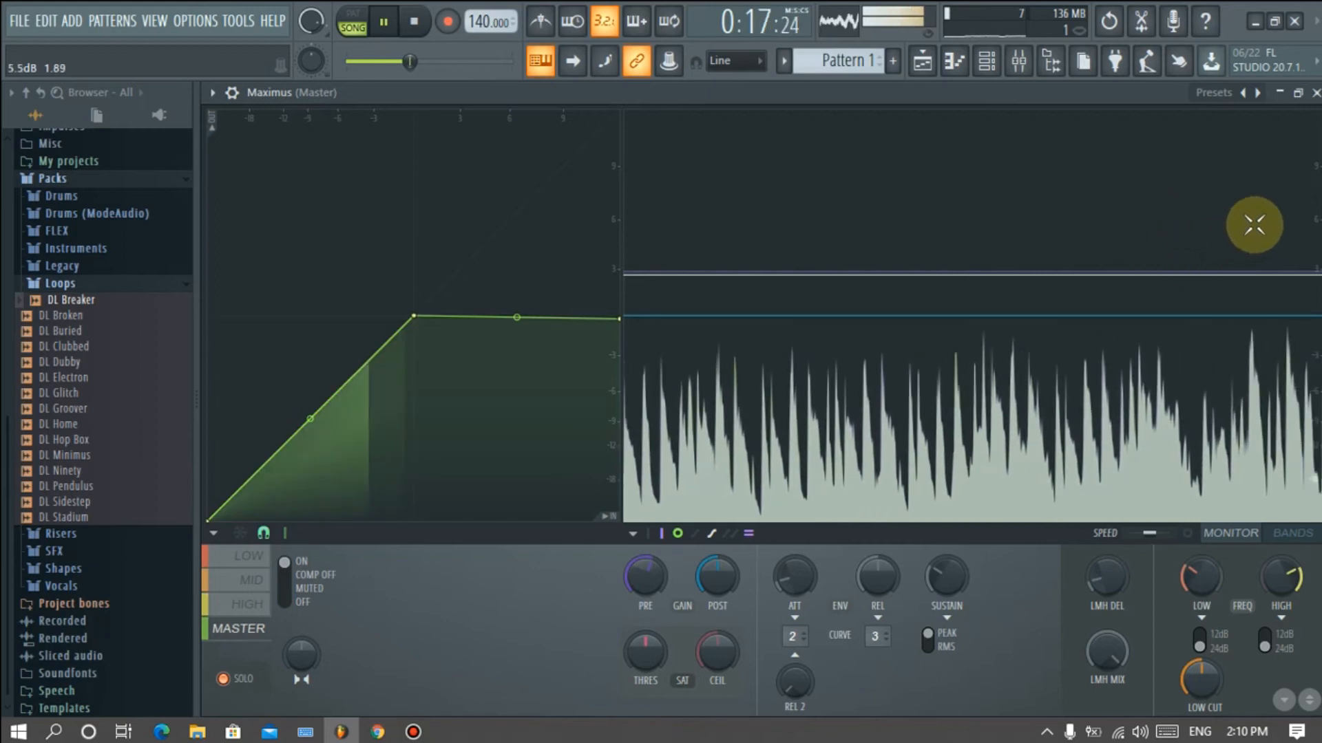
- Stop playback and close the Maximus and mixer windows to get back to the playlist
key("space")
left_click(1315, 92)
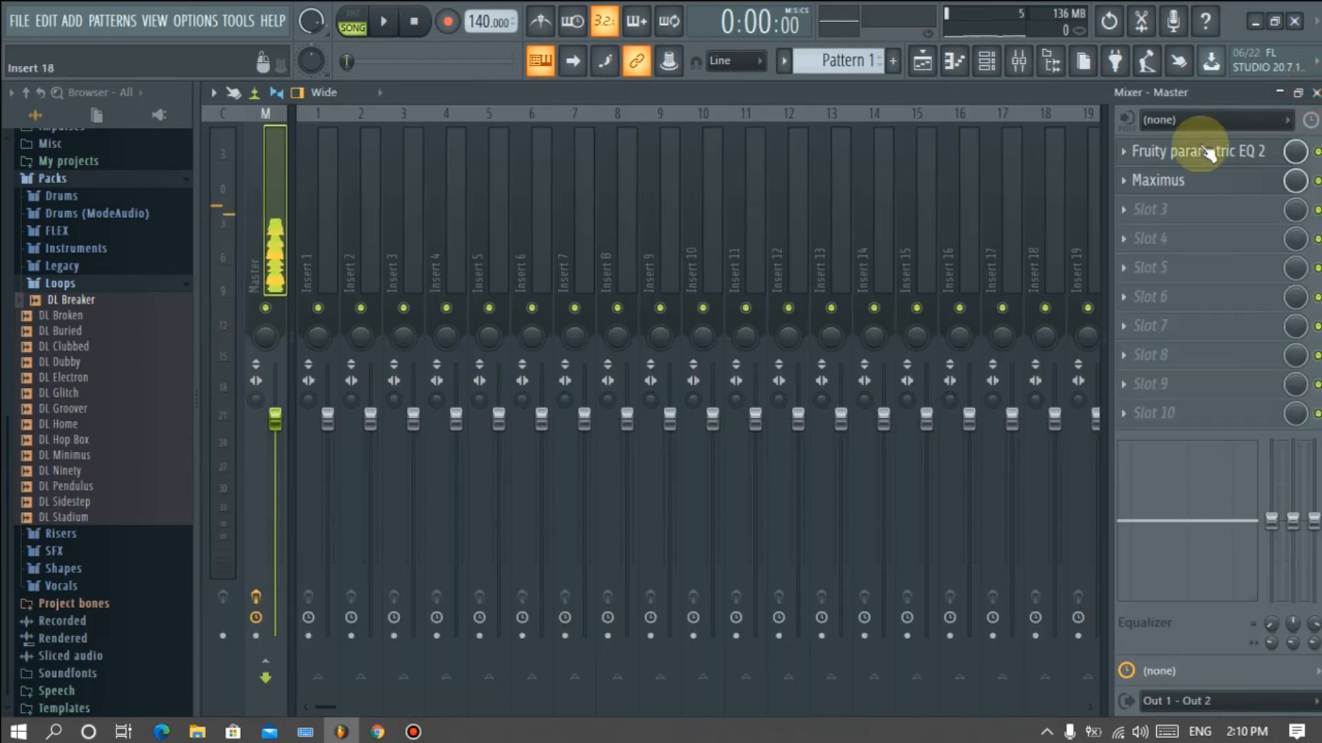
left_click(1315, 92)
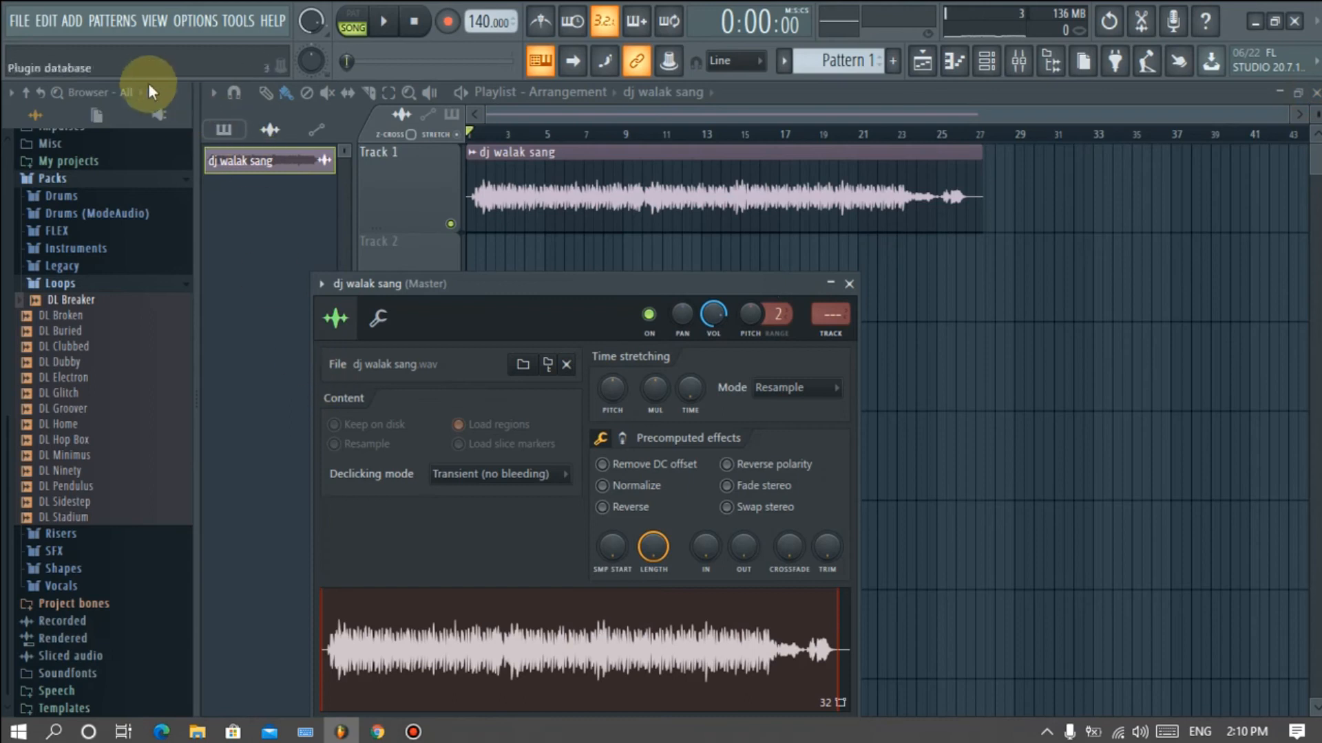
- Export the mastered song as an MP3 file named new song in the FL Project folder
left_click(17, 22)
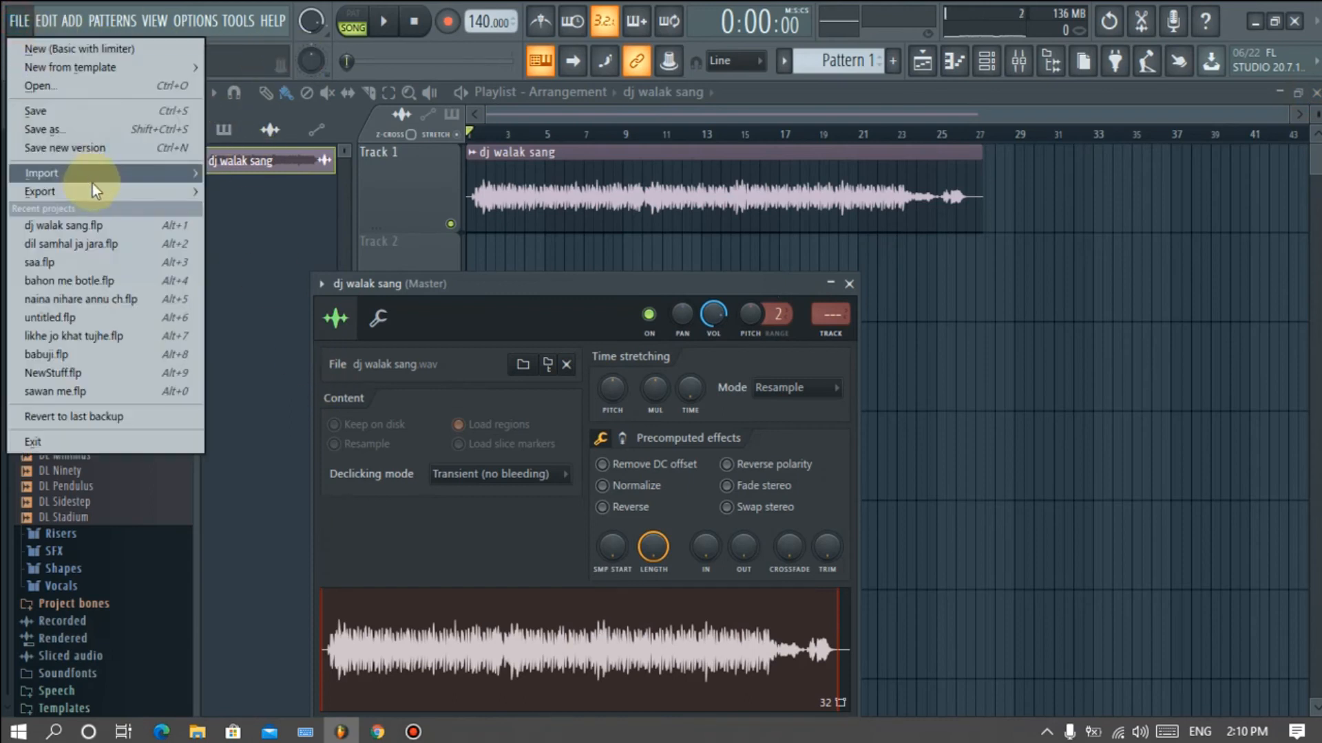
mouse_move(94, 190)
left_click(262, 230)
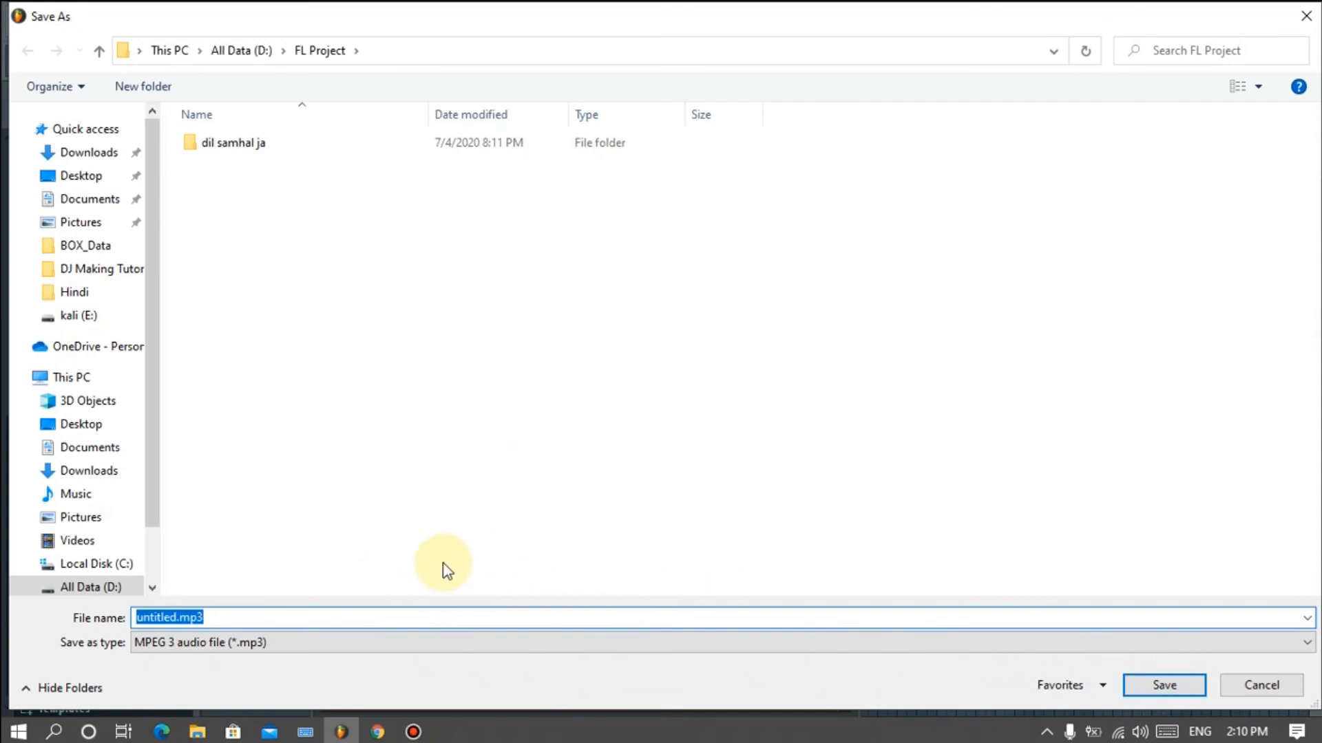
type("new ong")
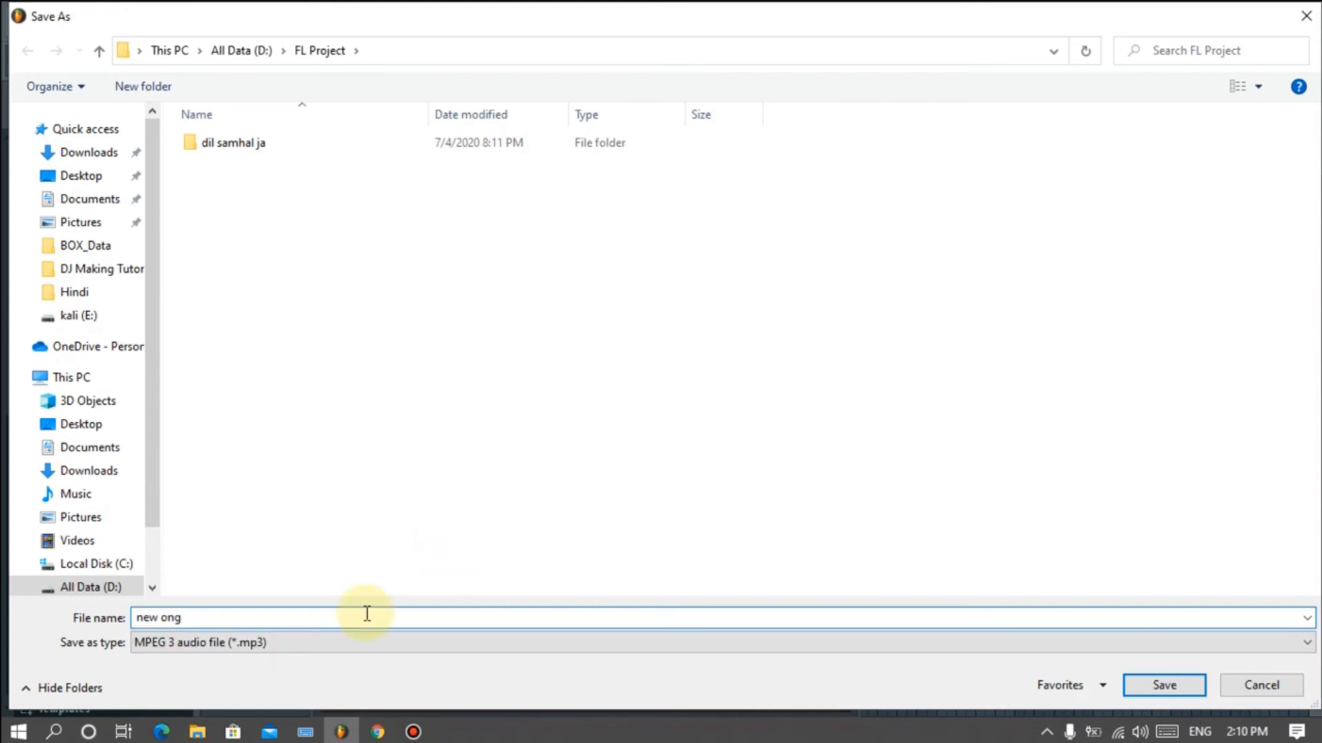
left_click(163, 614)
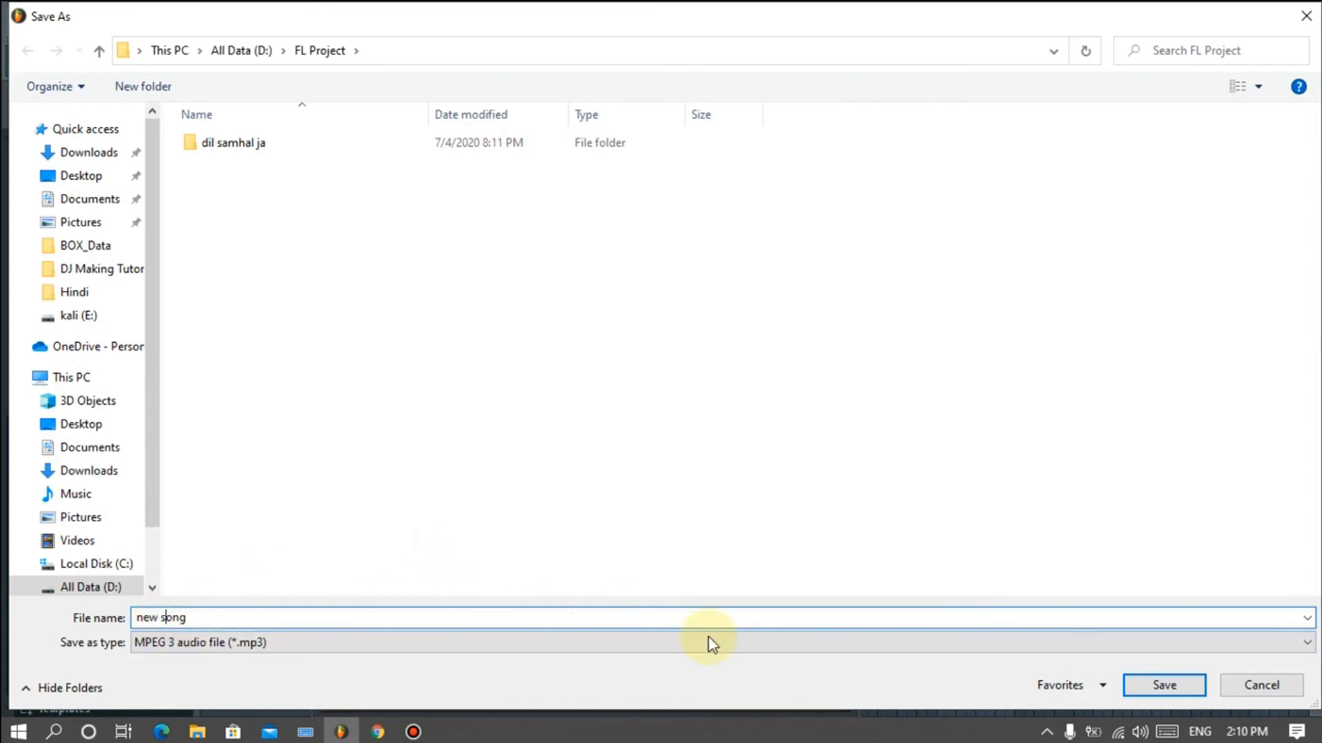
left_click(1163, 687)
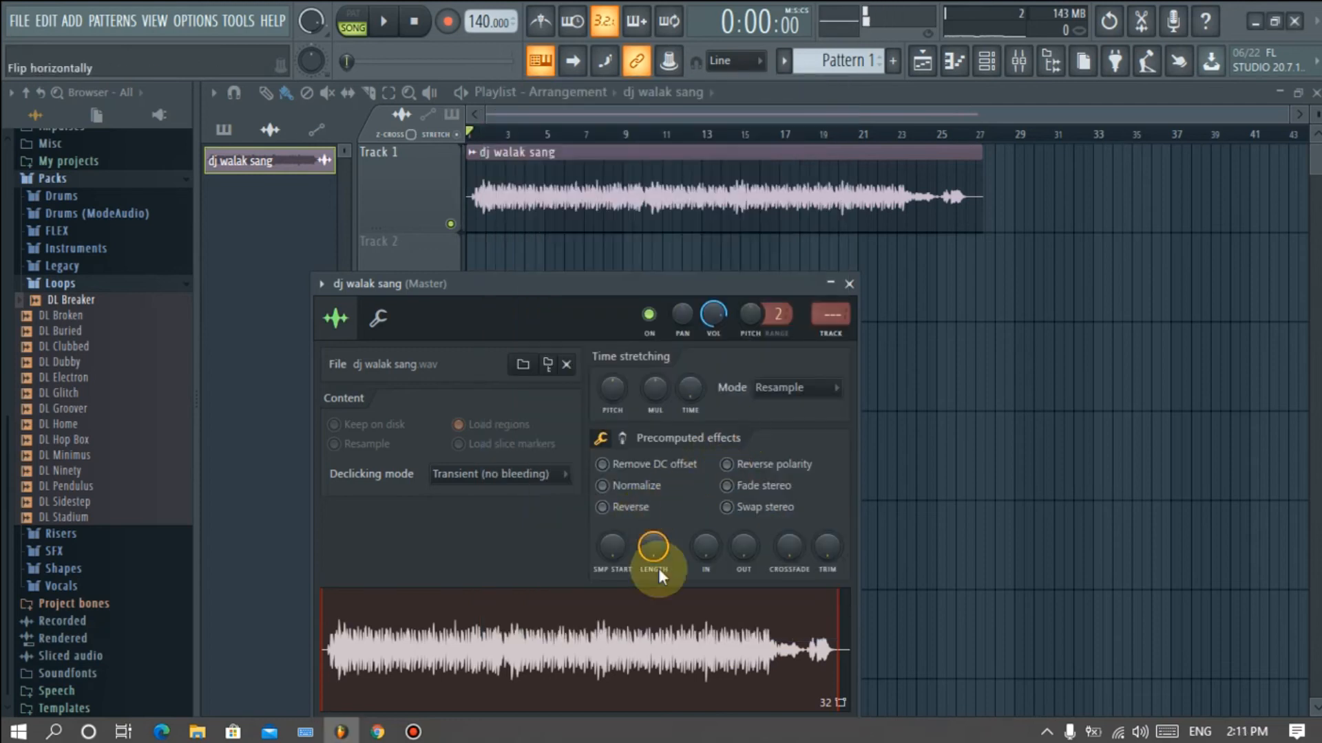
- Bring new song.mp3 from File Explorer's recent files into the playlist on Track 2, aligned with the start of Track 1
left_click(196, 732)
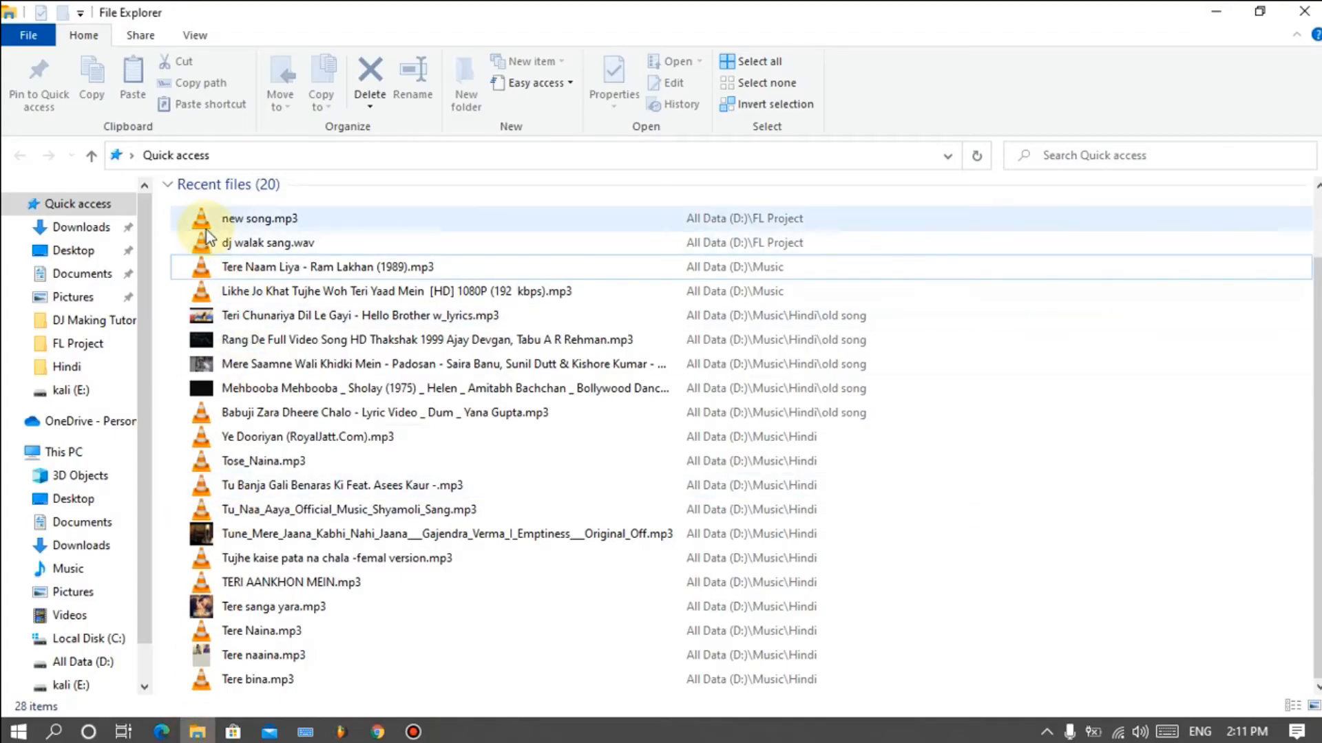
left_click_drag(222, 225, 651, 446)
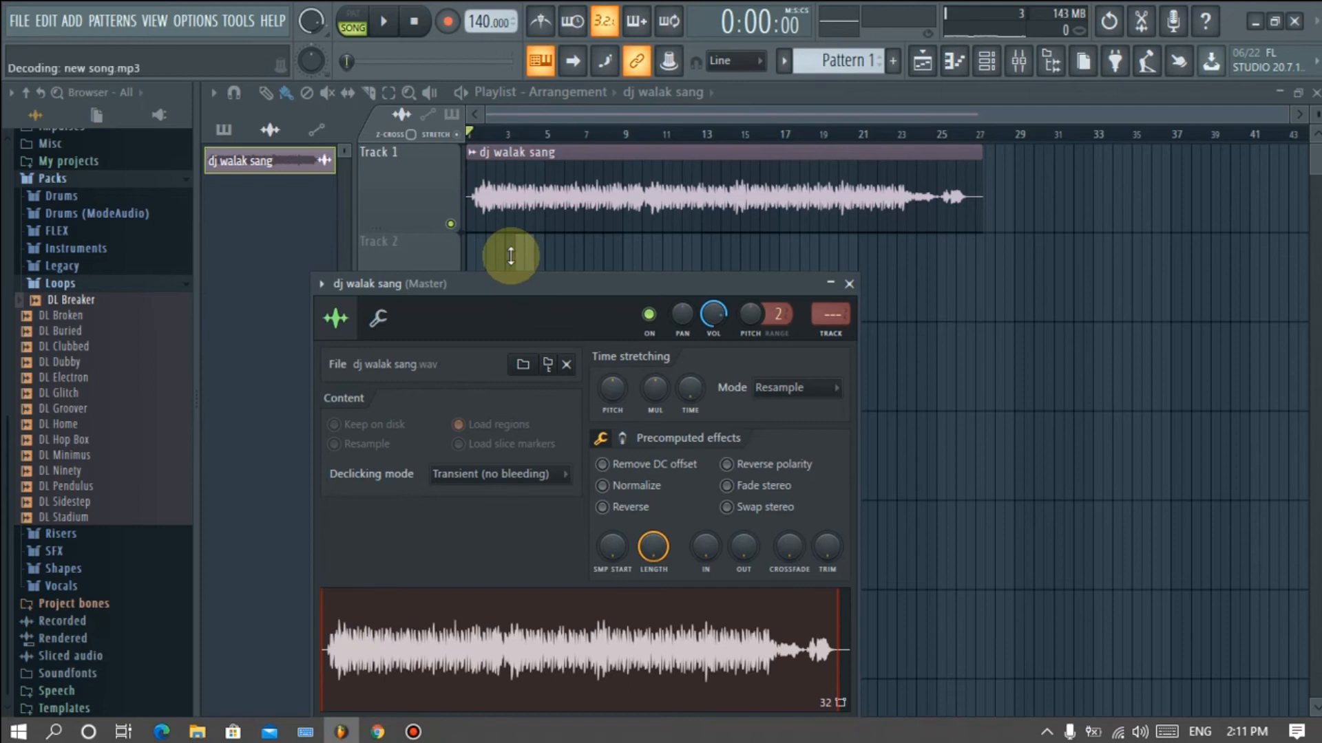
left_click_drag(607, 270, 481, 281)
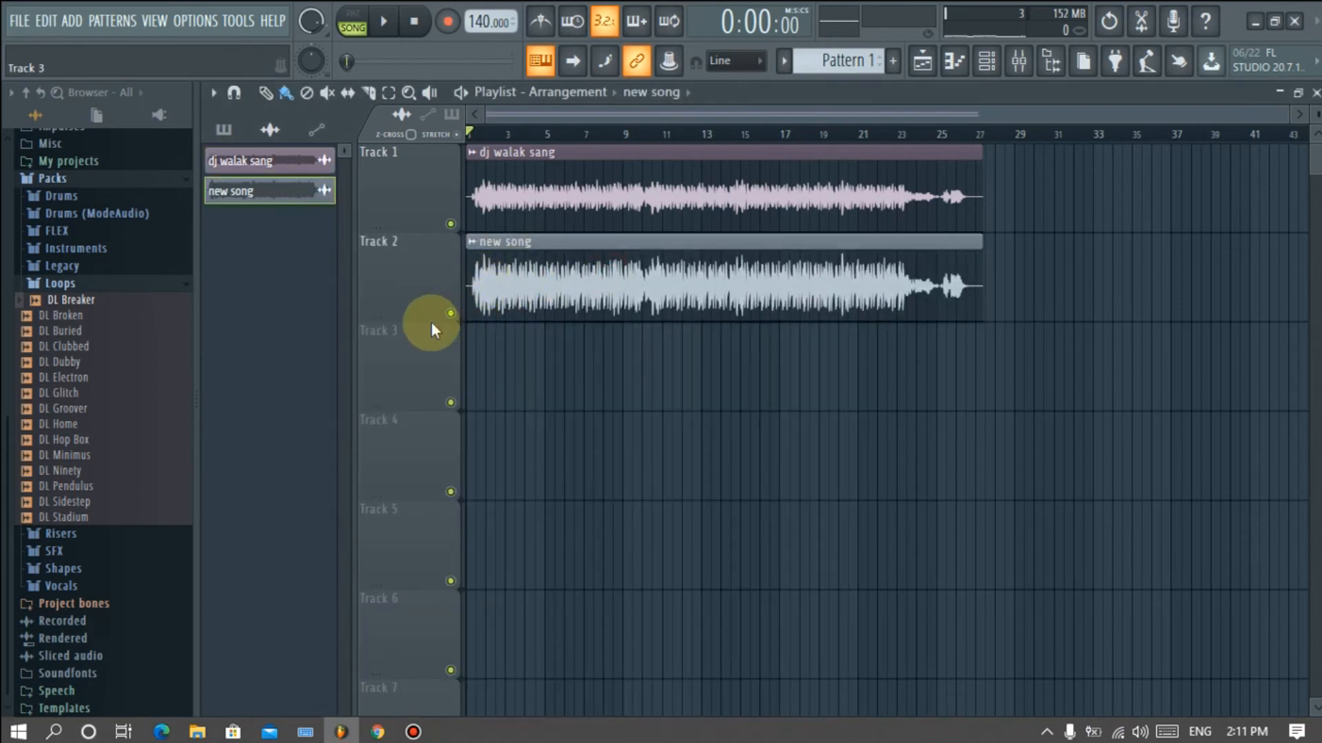
scroll(416, 292, "up", 8)
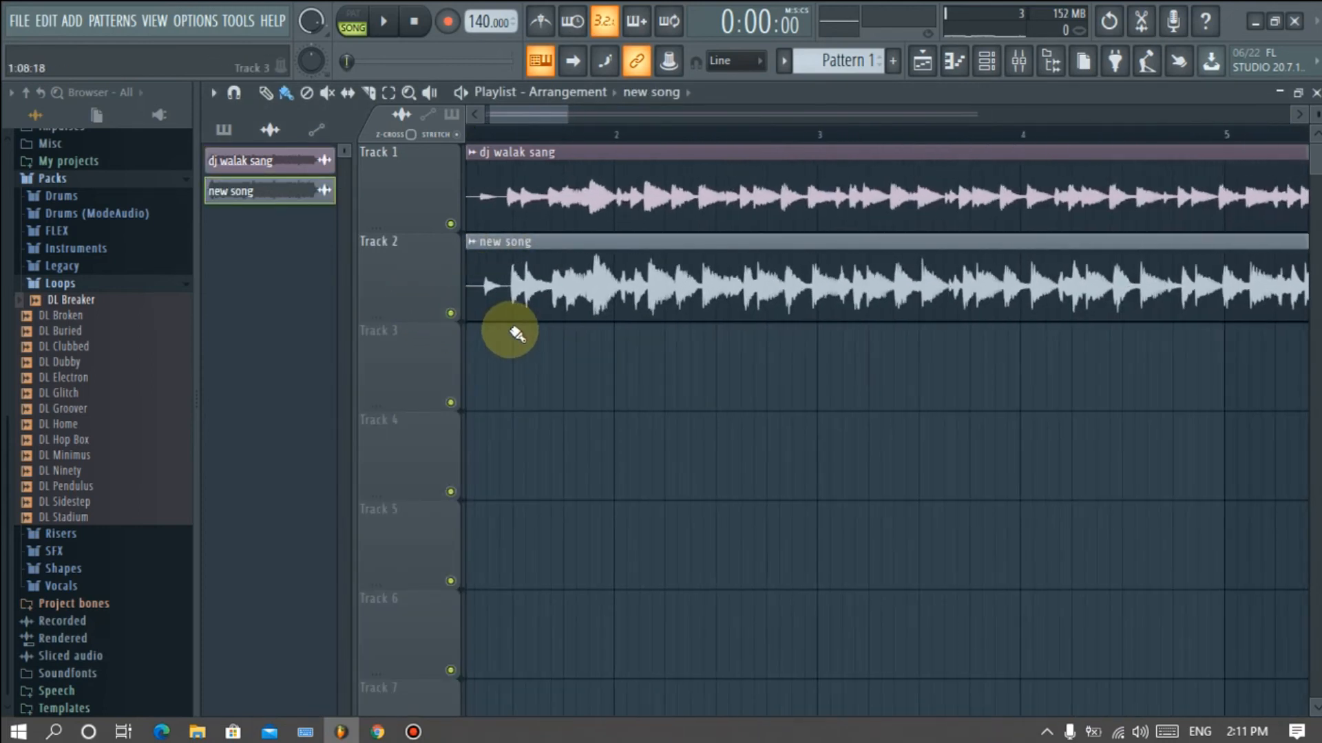
scroll(544, 303, "down", 8)
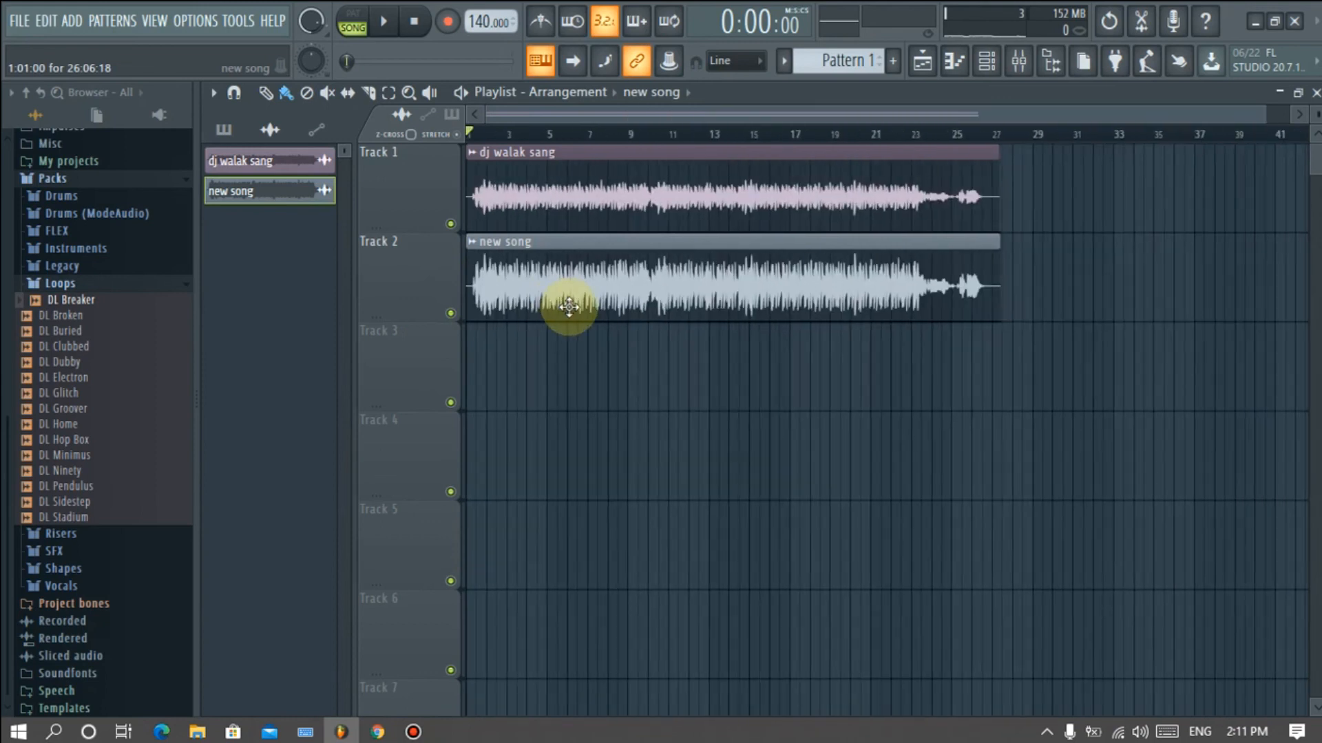
- Play the song with Track 1 soloed, switch the solo to Track 2 to compare the two versions, and stop playback
left_click(1019, 69)
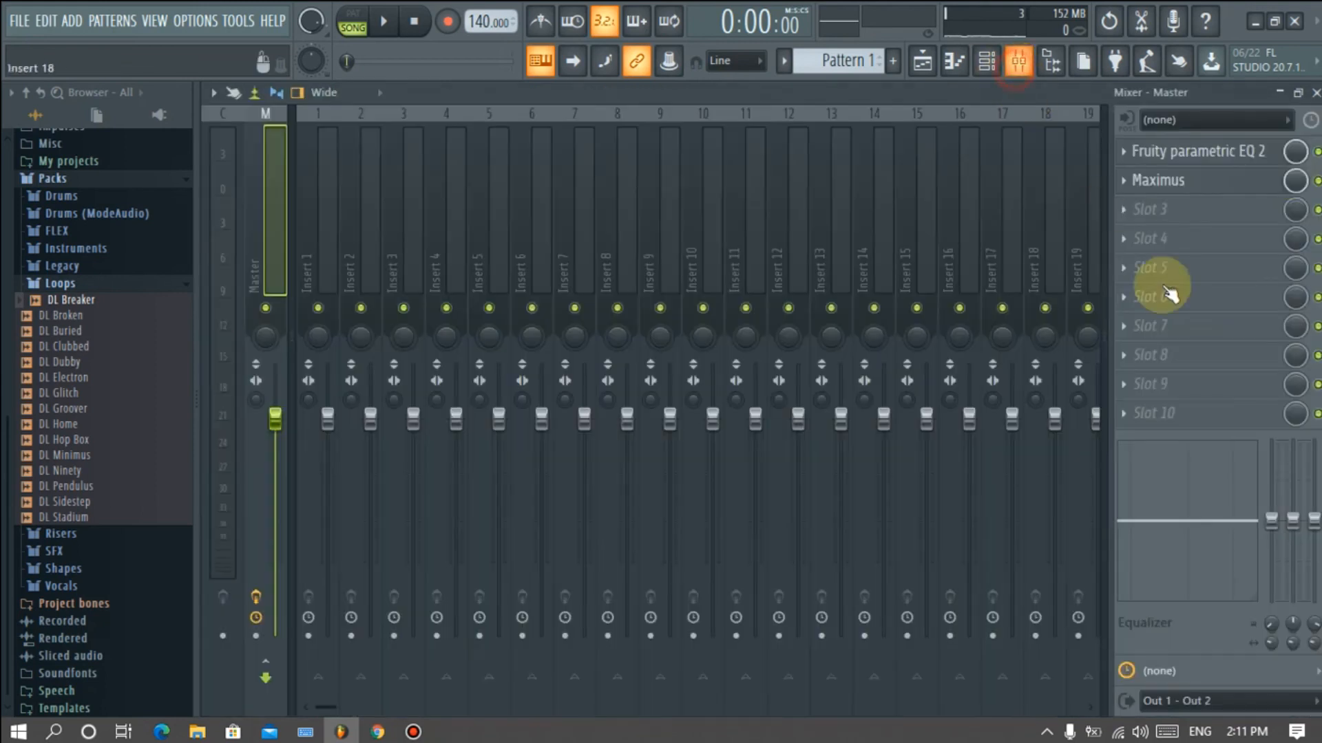
left_click(1314, 93)
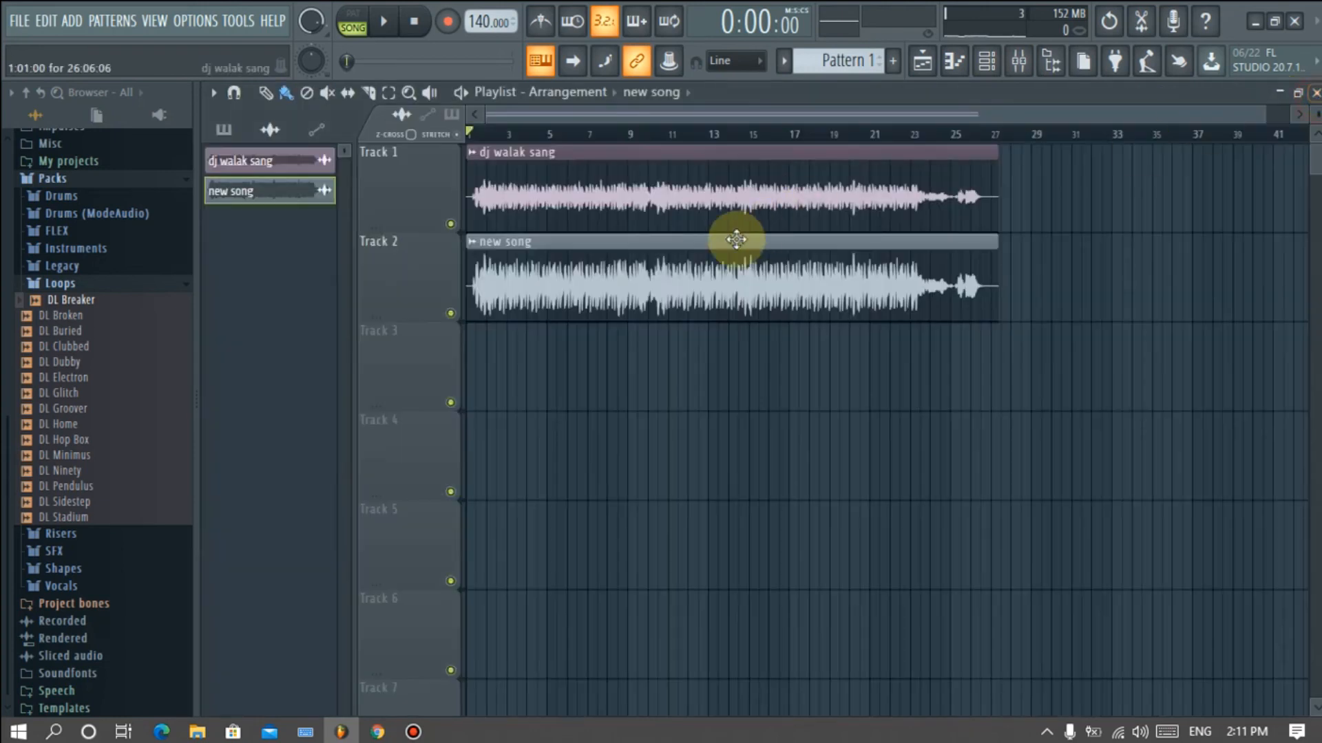
right_click(451, 224)
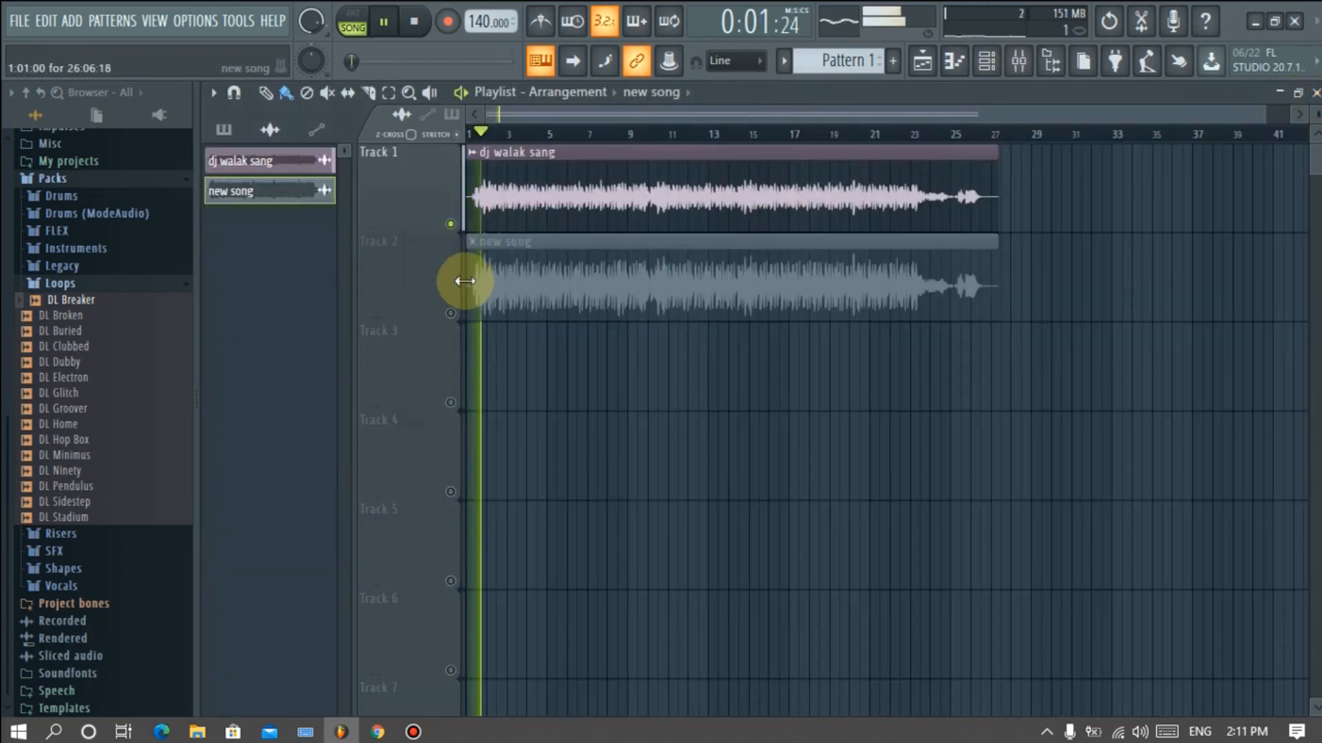
key("space")
right_click(451, 314)
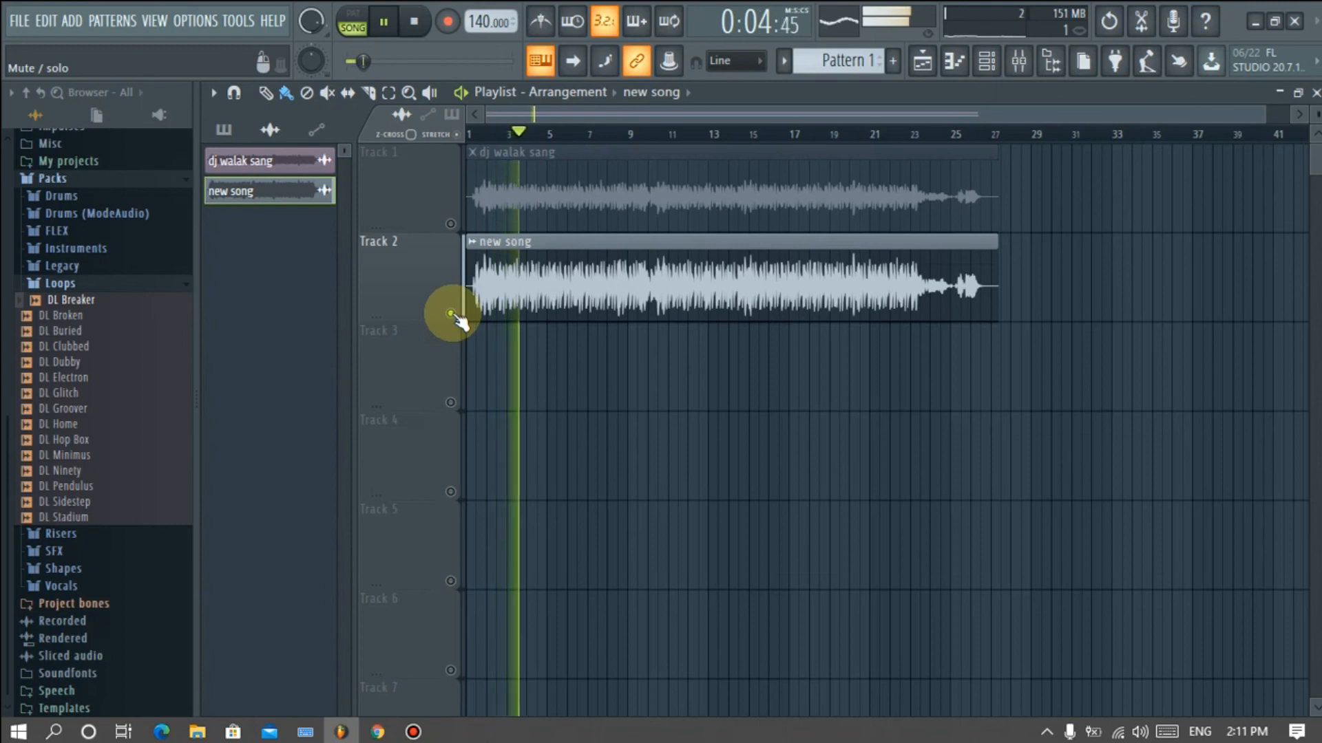
key("space")
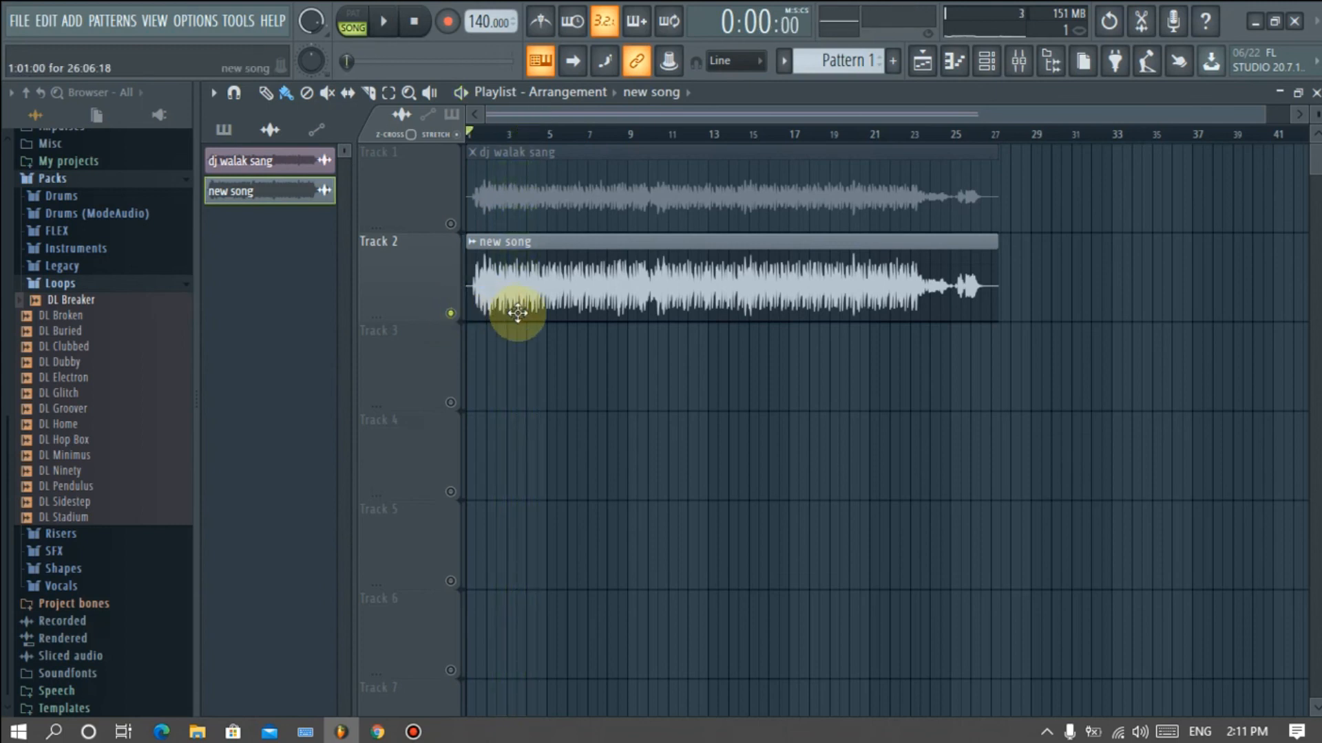
- Examine the new song waveform on Track 2 up close against the dj walak sang waveform, from the start to the end
scroll(472, 307, "up", 5)
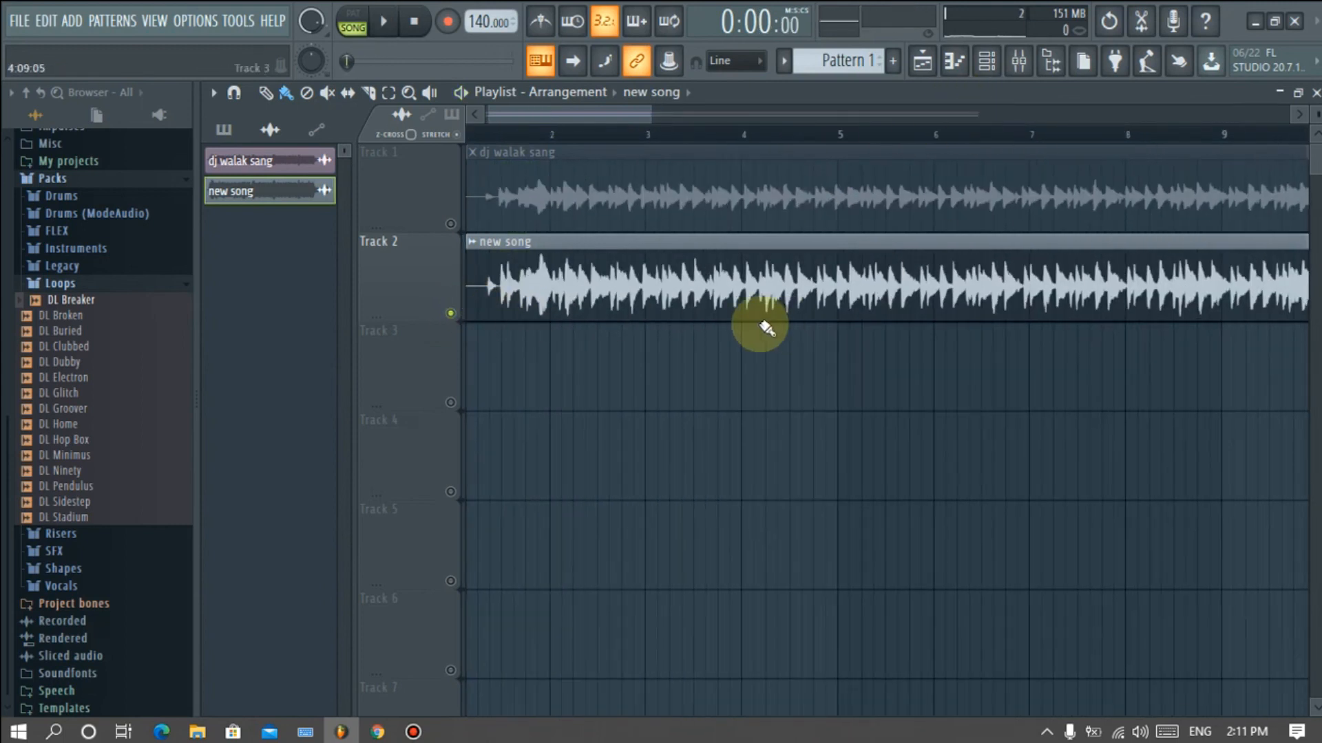
scroll(551, 283, "up", 5)
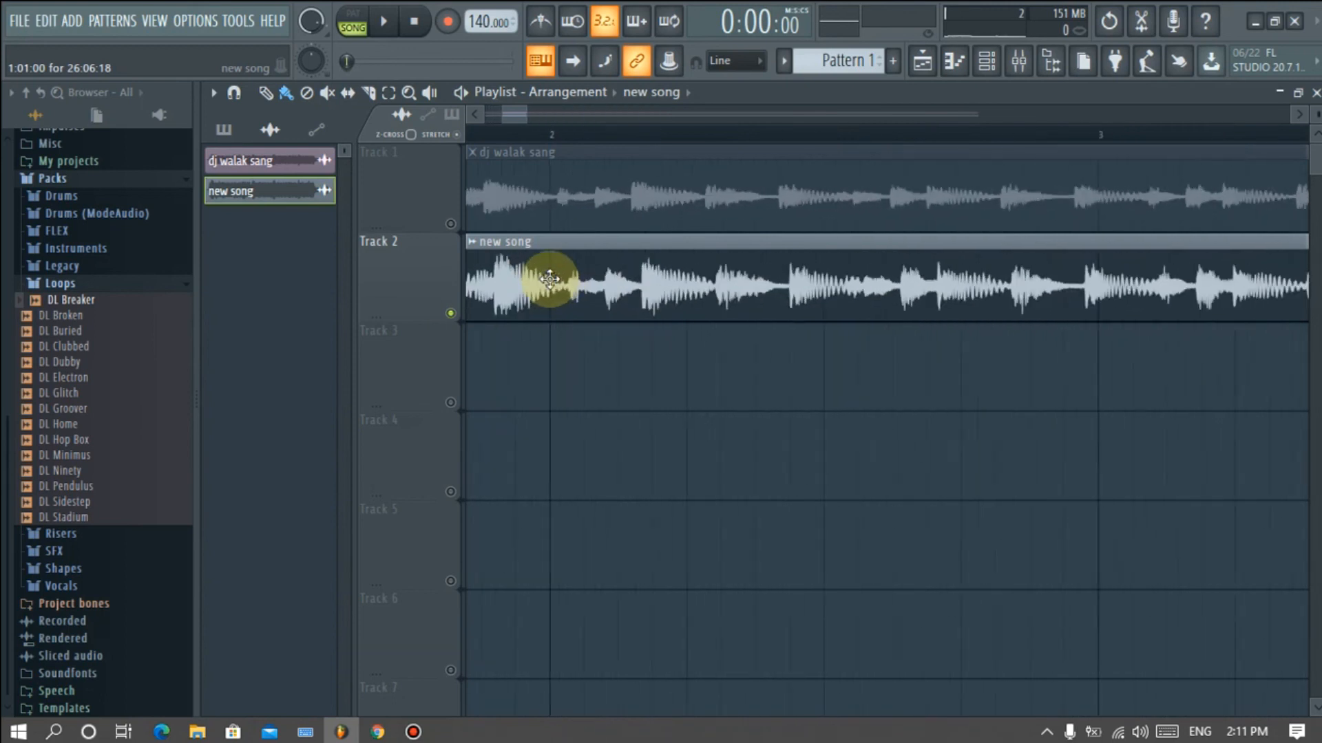
scroll(585, 323, "down", 5)
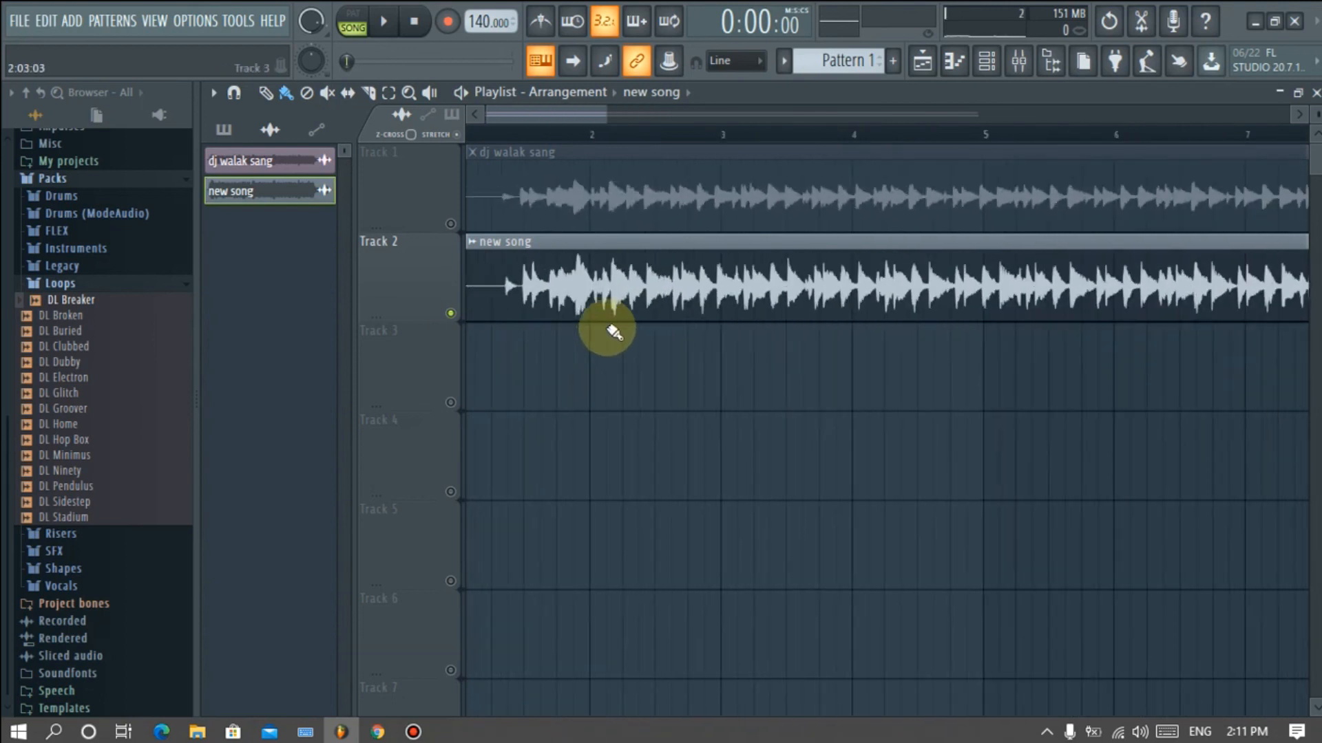
scroll(481, 296, "up", 5)
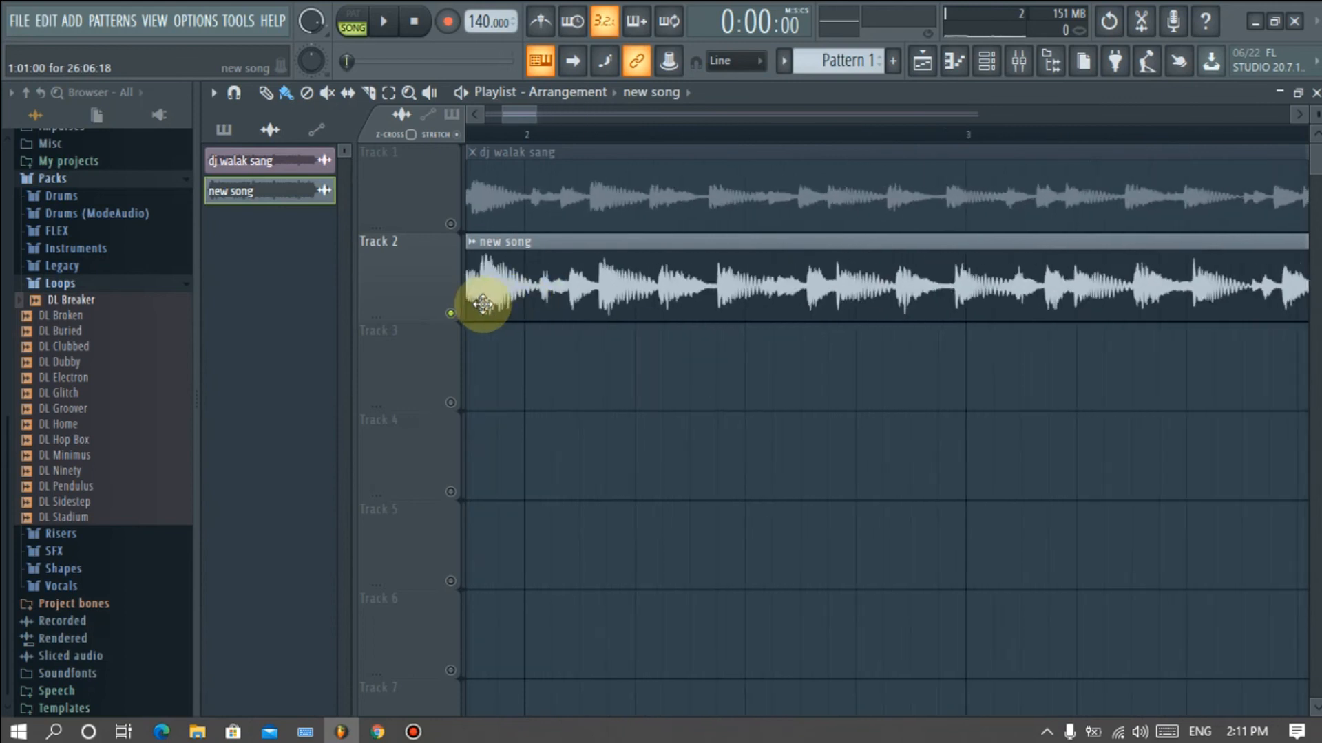
scroll(585, 303, "up", 1)
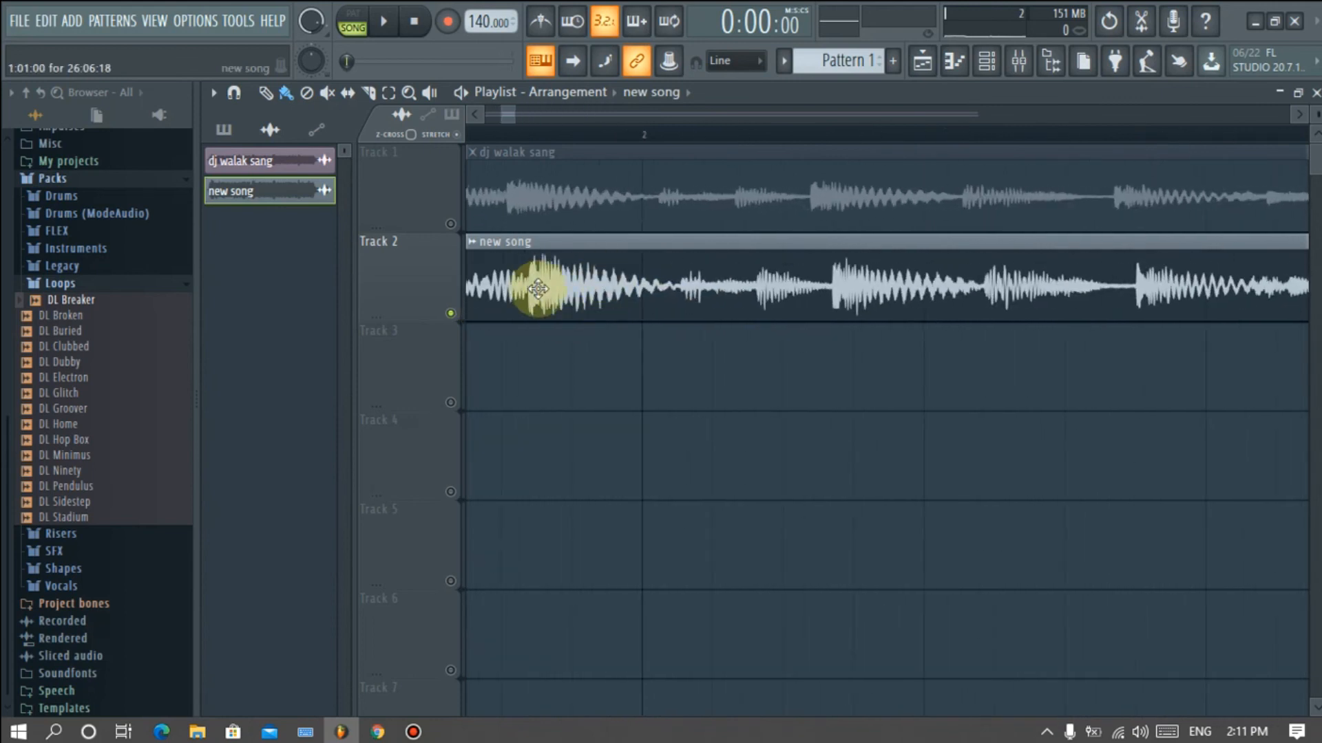
scroll(537, 291, "down", 2)
scroll(537, 292, "down", 1)
scroll(536, 294, "up", 1)
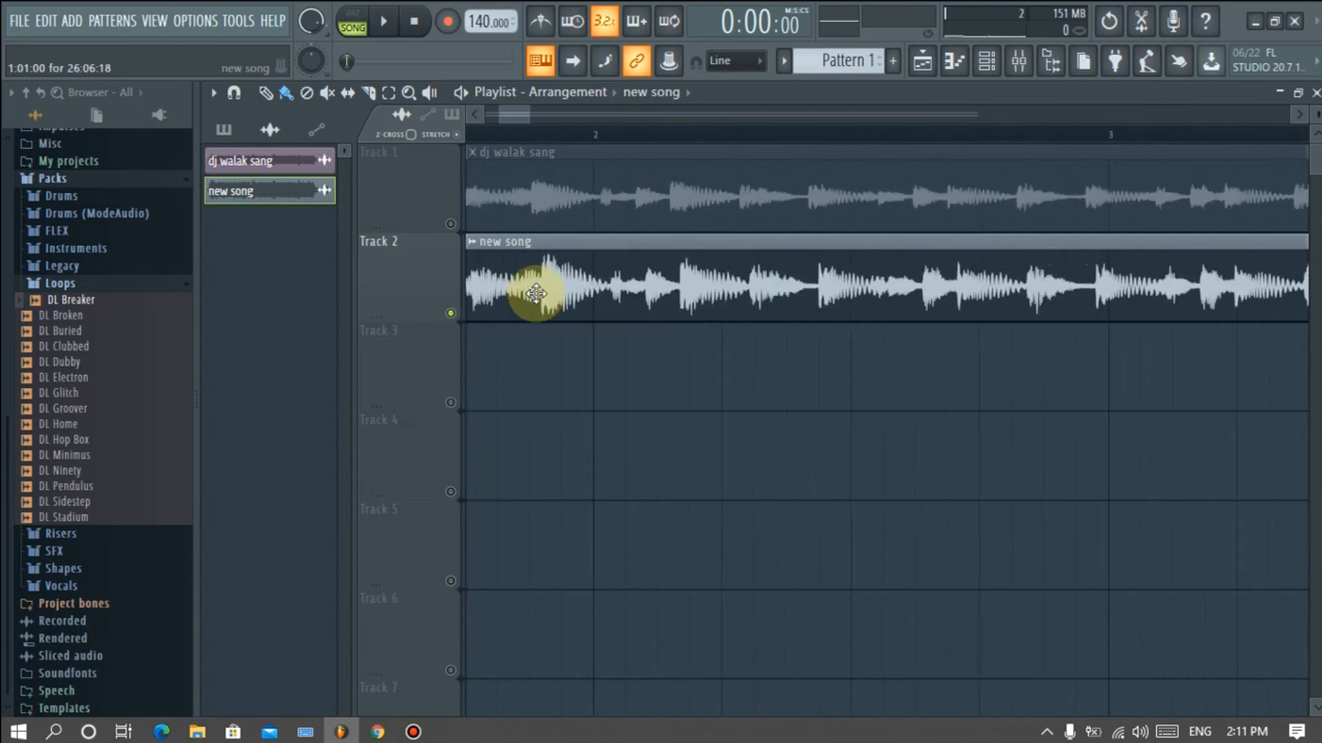
scroll(618, 276, "up", 2)
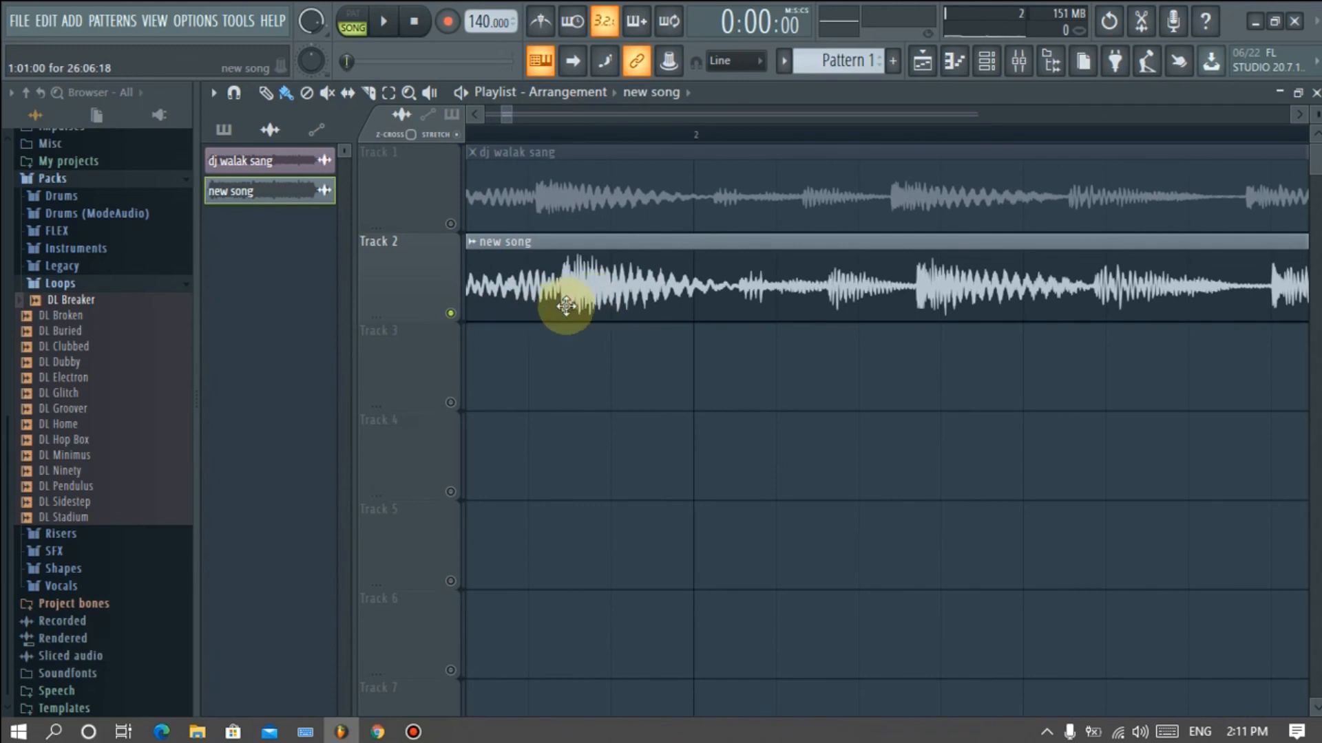
scroll(564, 305, "down", 6)
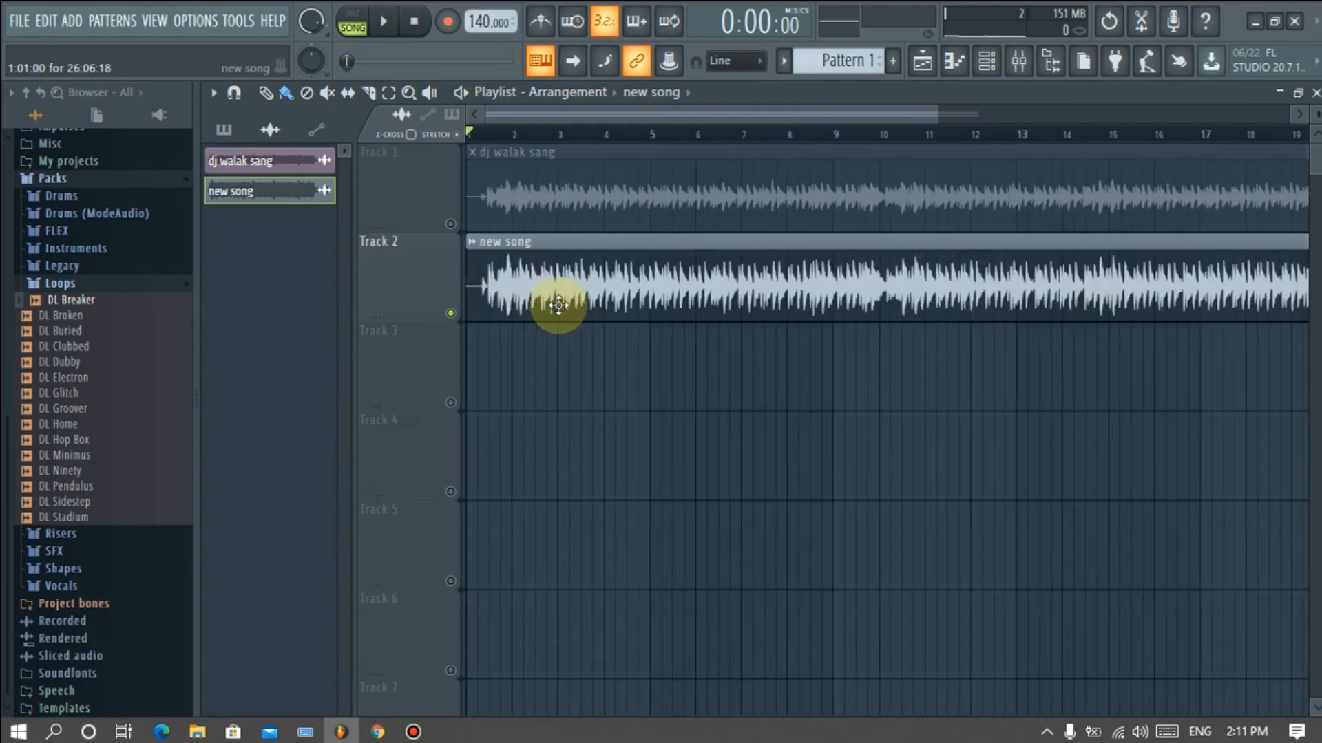
scroll(557, 305, "down", 3)
scroll(908, 296, "up", 5)
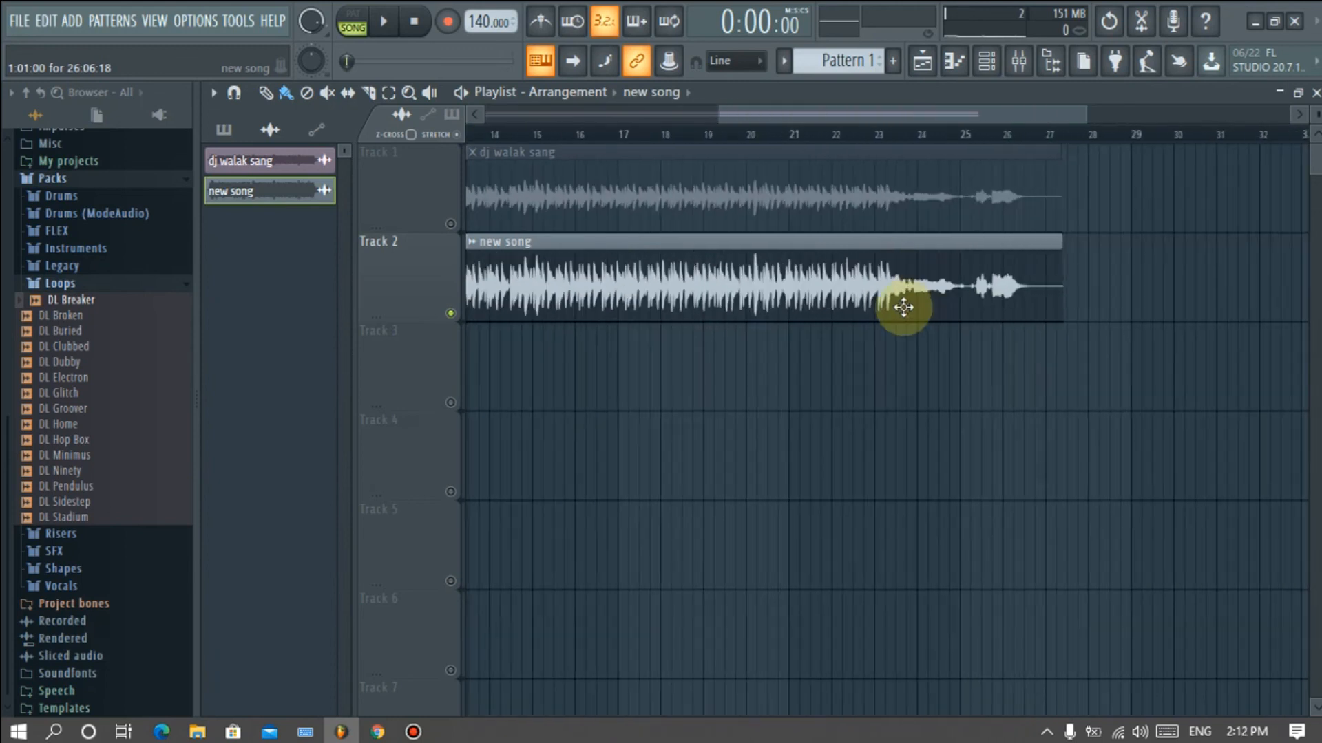
- Delete the original dj walak sang clip from Track 1 in the playlist
scroll(971, 301, "down", 5)
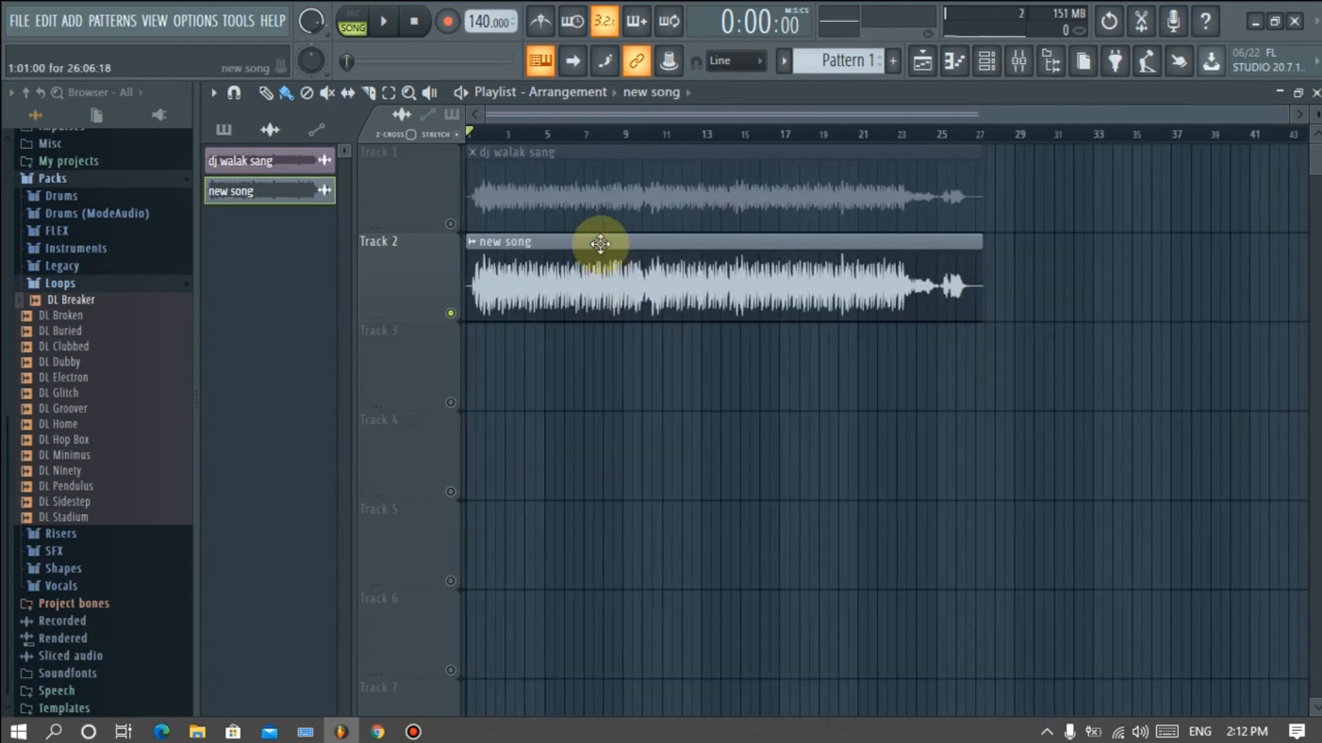
right_click(593, 199)
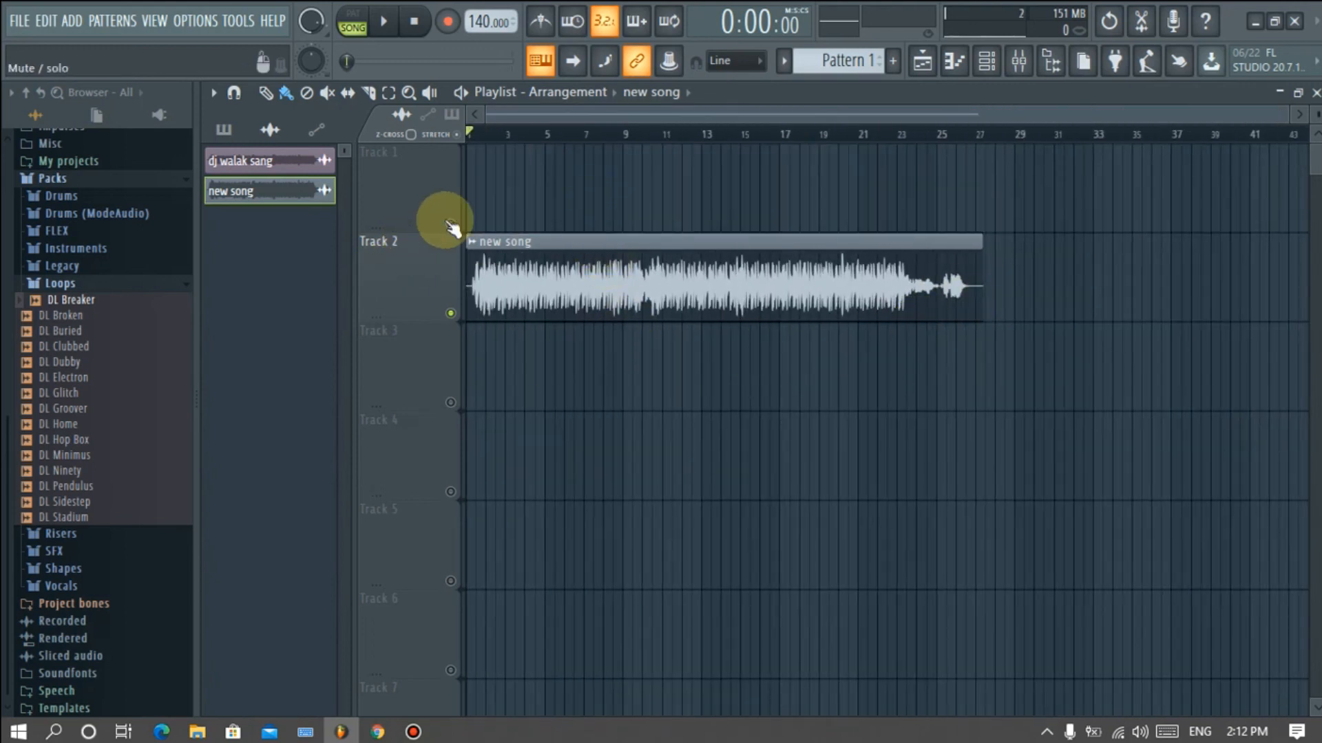